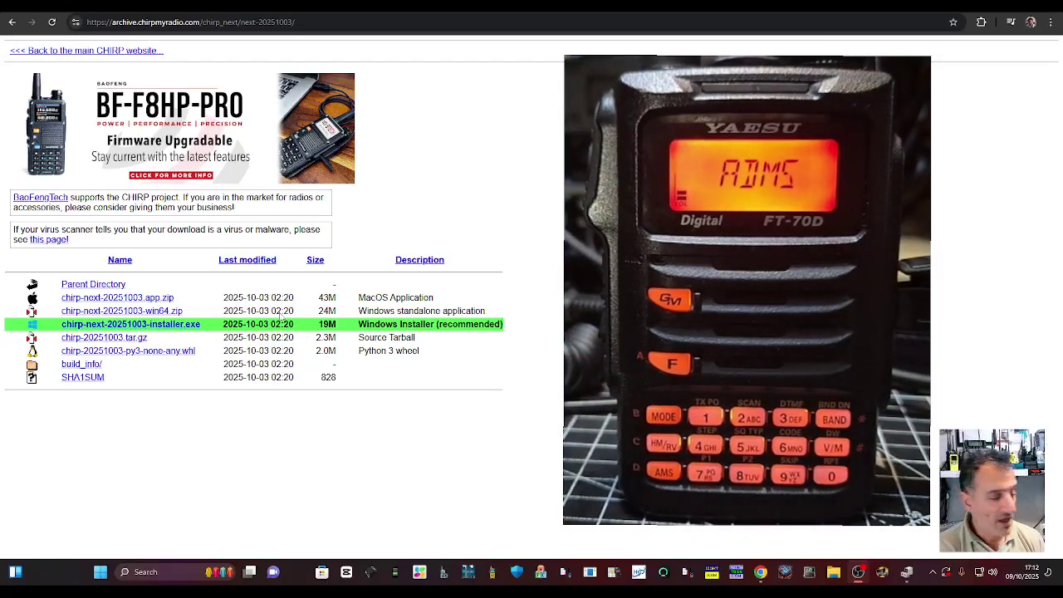
- Open Device Manager and check under Ports (COM & LPT) which COM port the USB serial device uses
right_click(106, 577)
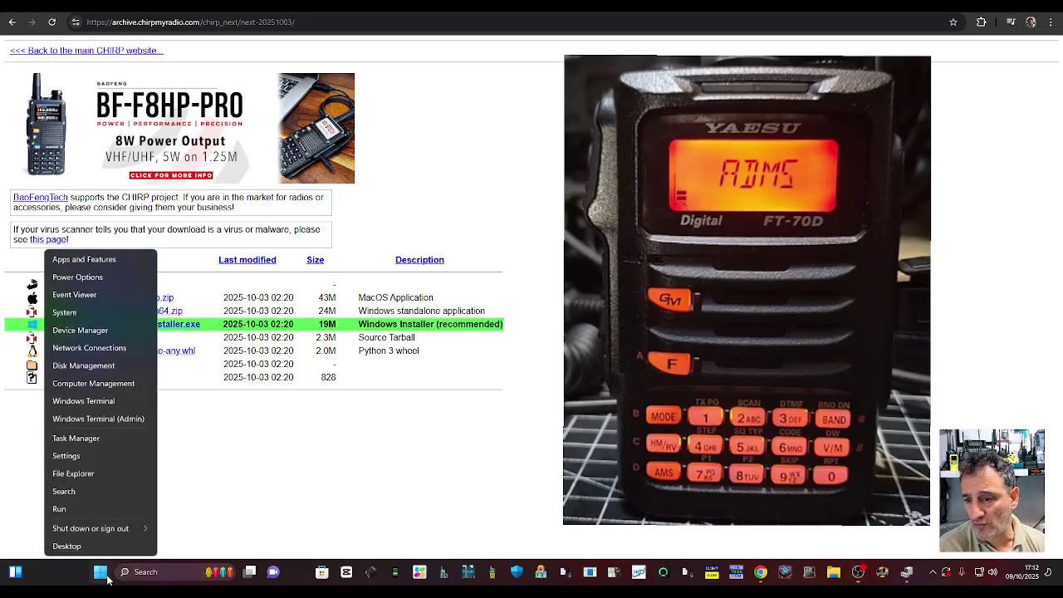
click(100, 332)
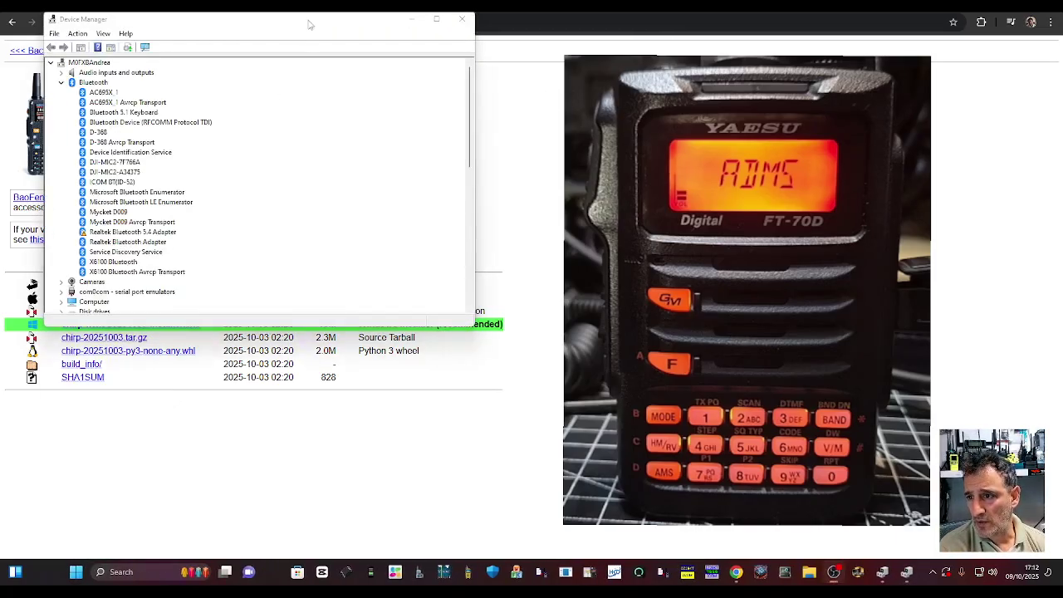
drag(308, 24, 313, 80)
scroll(172, 296, down, 4)
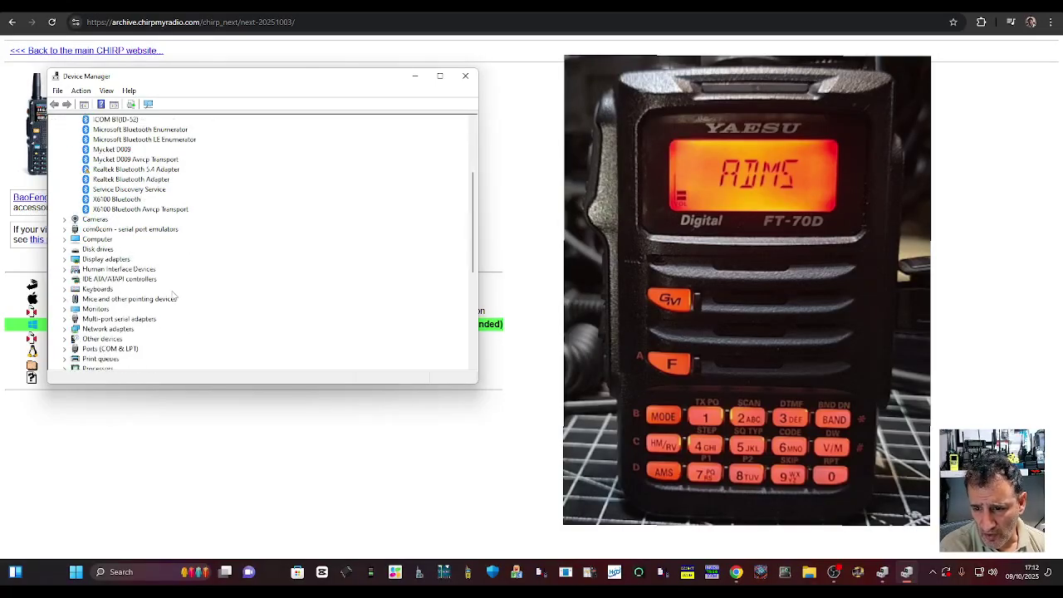
double_click(134, 349)
scroll(224, 312, down, 1)
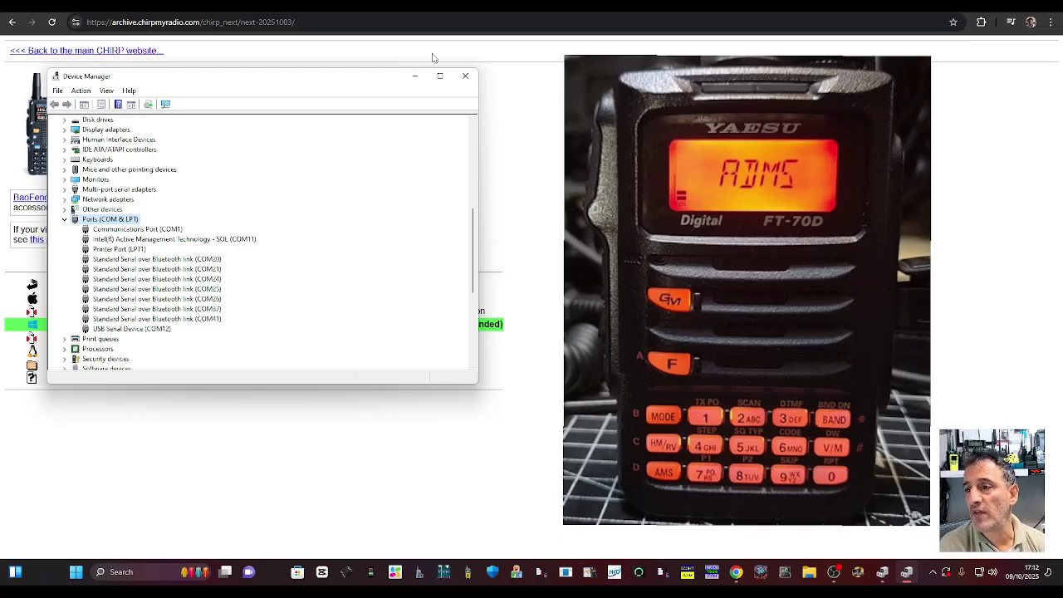
click(415, 79)
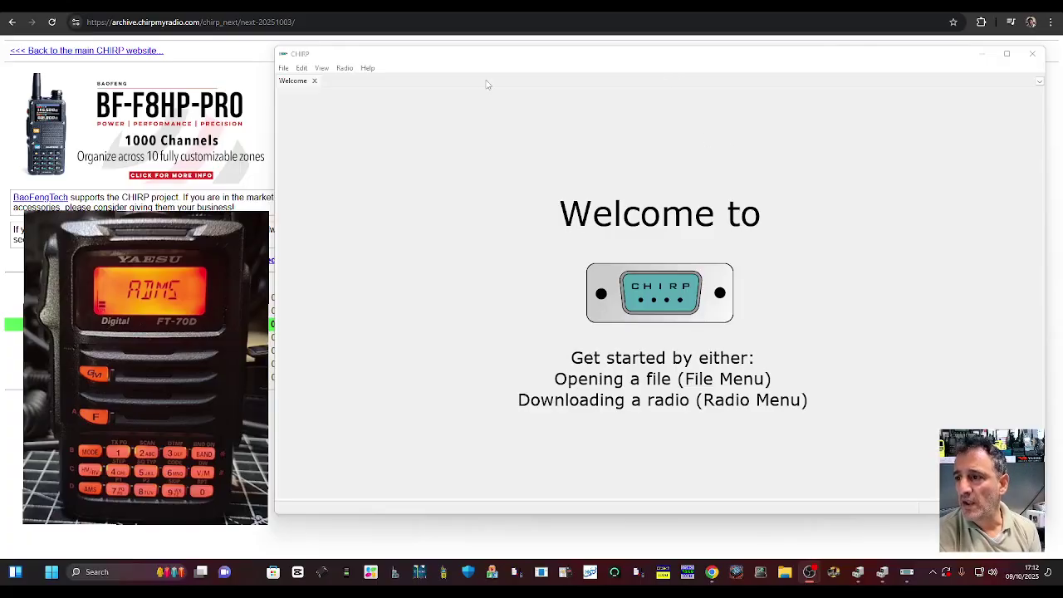
- Download the radio's contents into CHIRP using port COM12, vendor Yaesu and model FT-70D
click(345, 68)
click(363, 82)
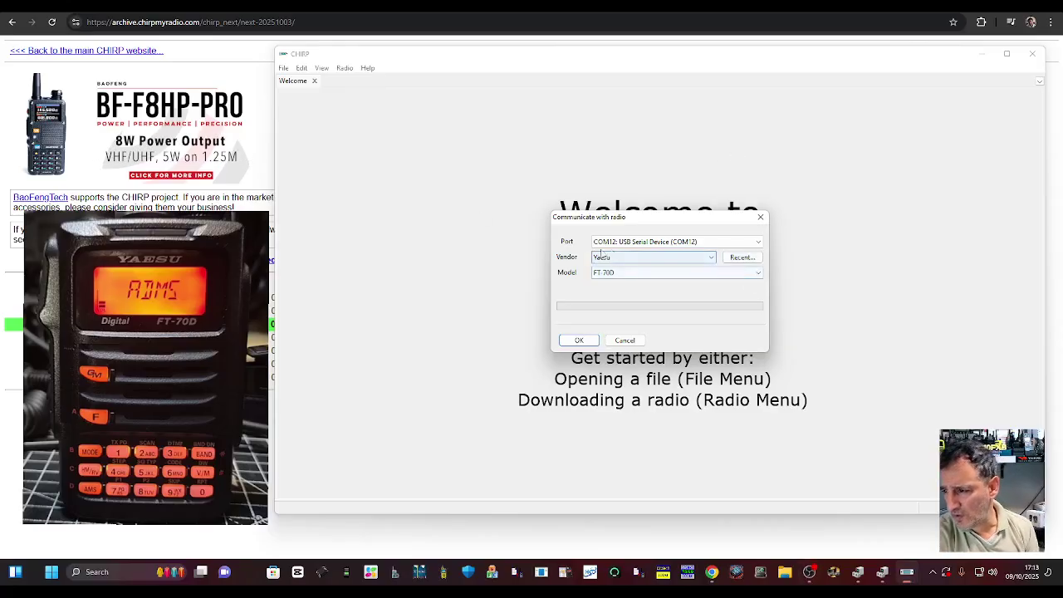
click(758, 243)
click(758, 245)
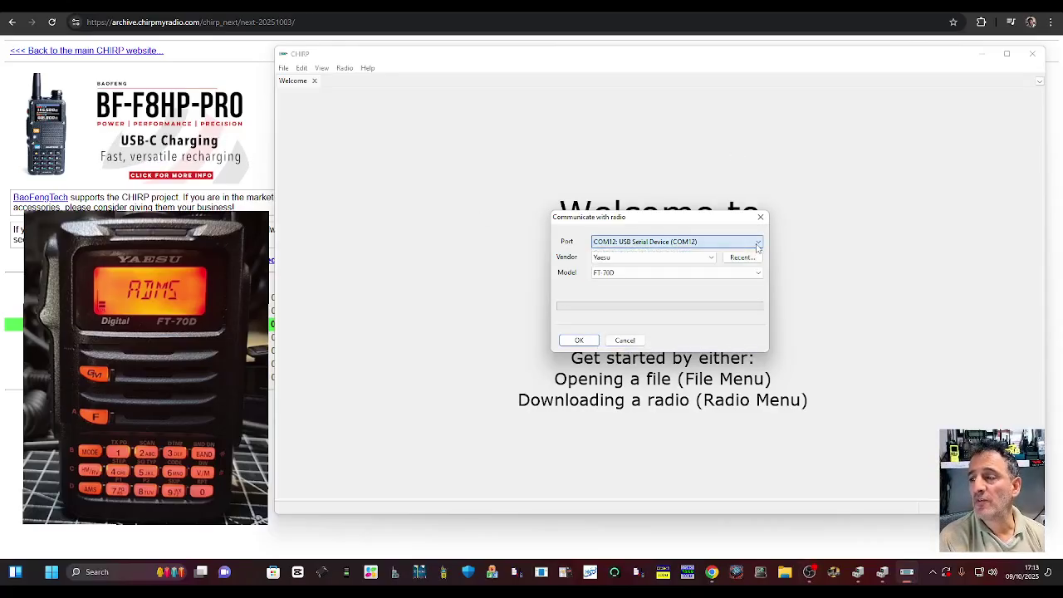
click(758, 246)
click(757, 246)
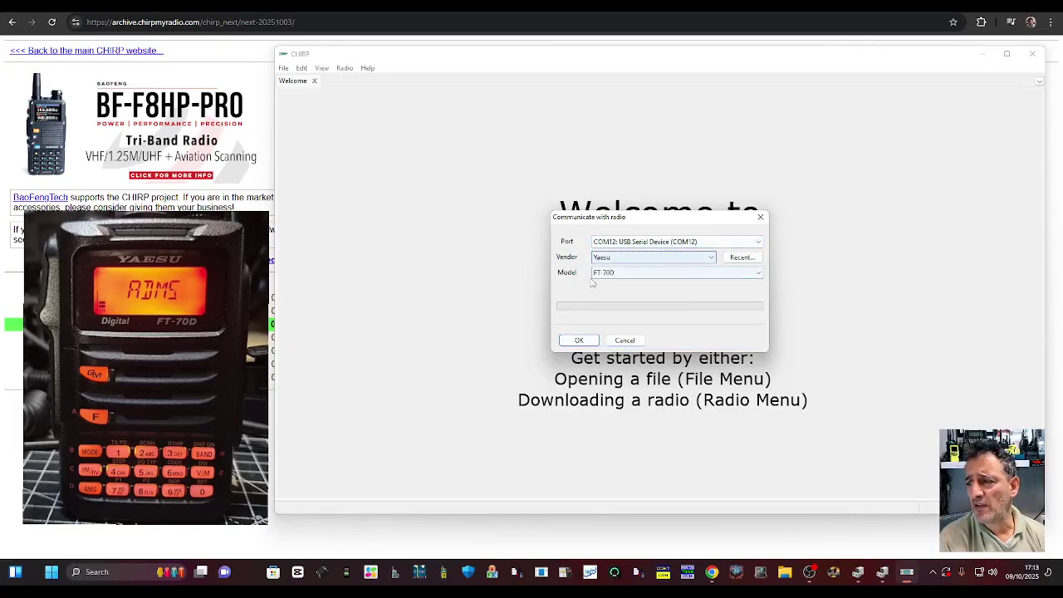
click(758, 274)
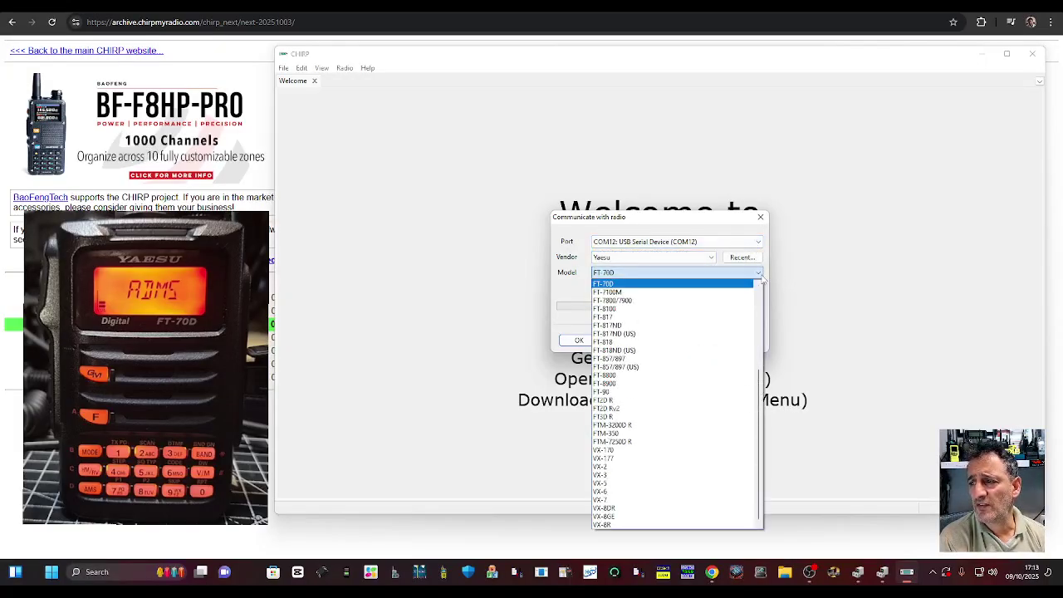
click(758, 274)
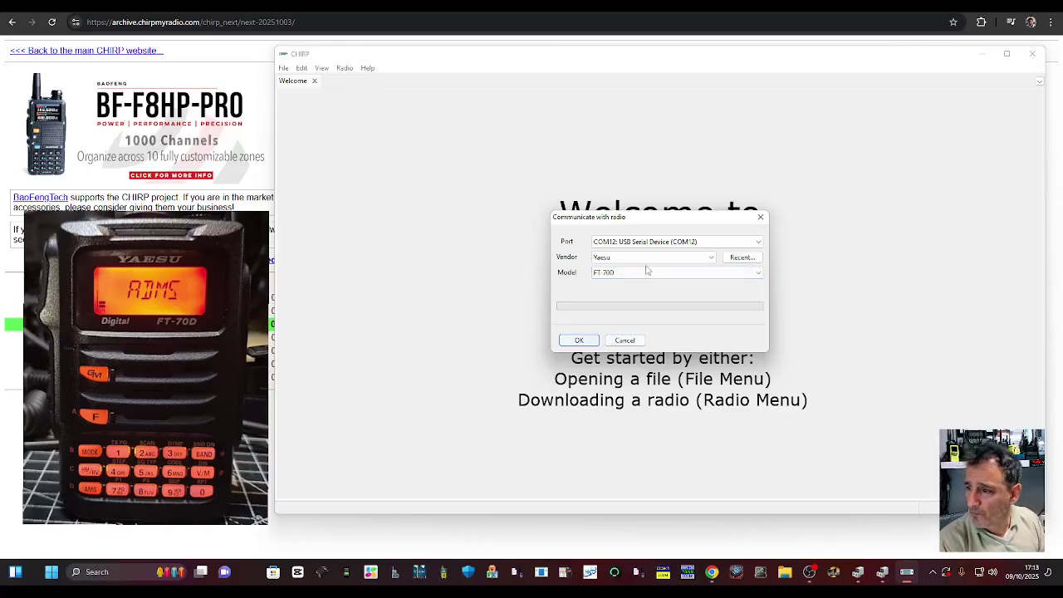
drag(666, 219, 653, 212)
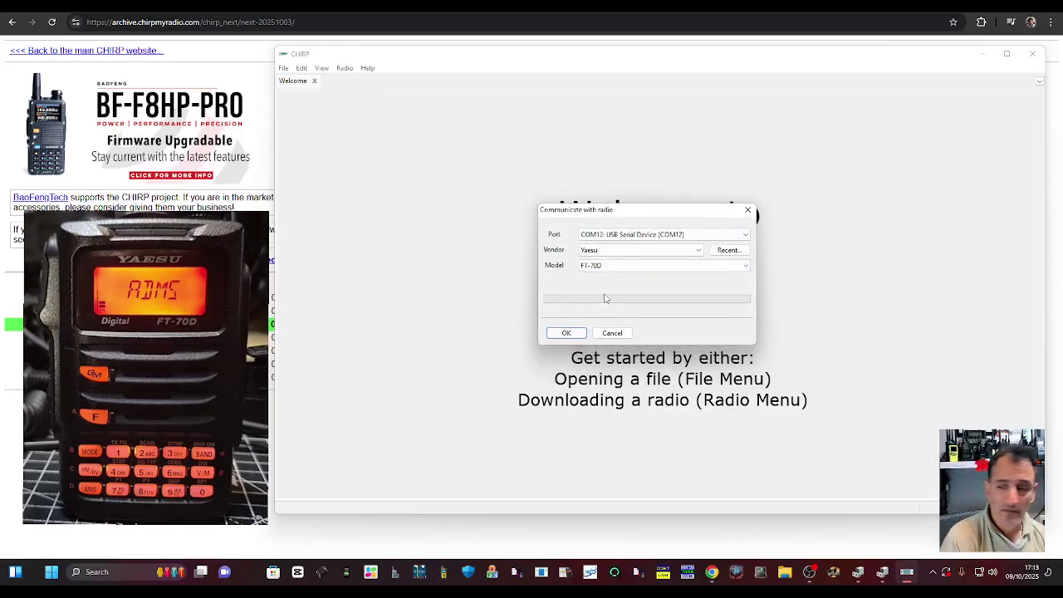
click(566, 333)
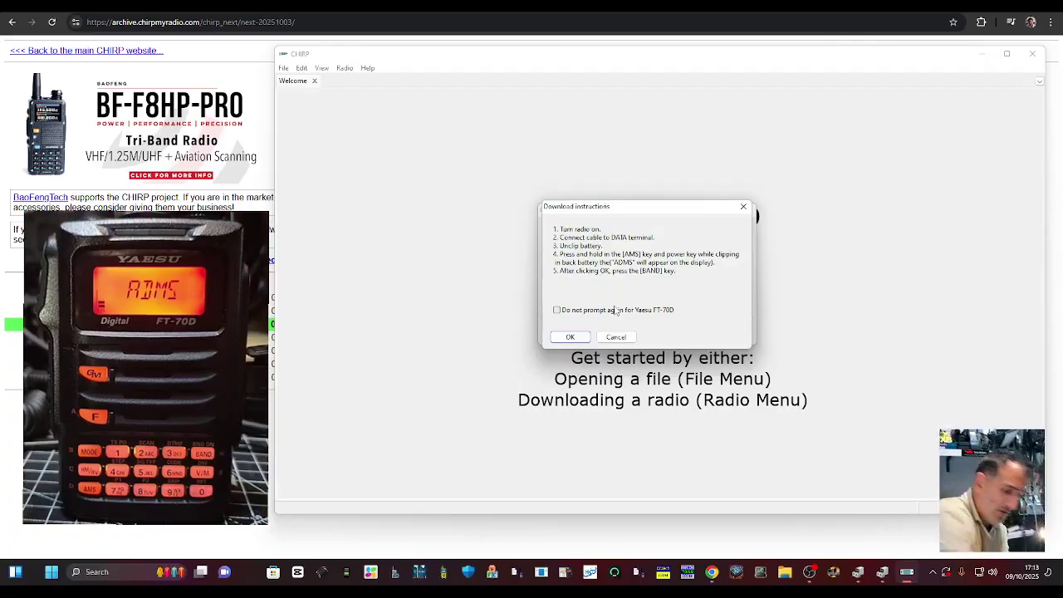
click(568, 337)
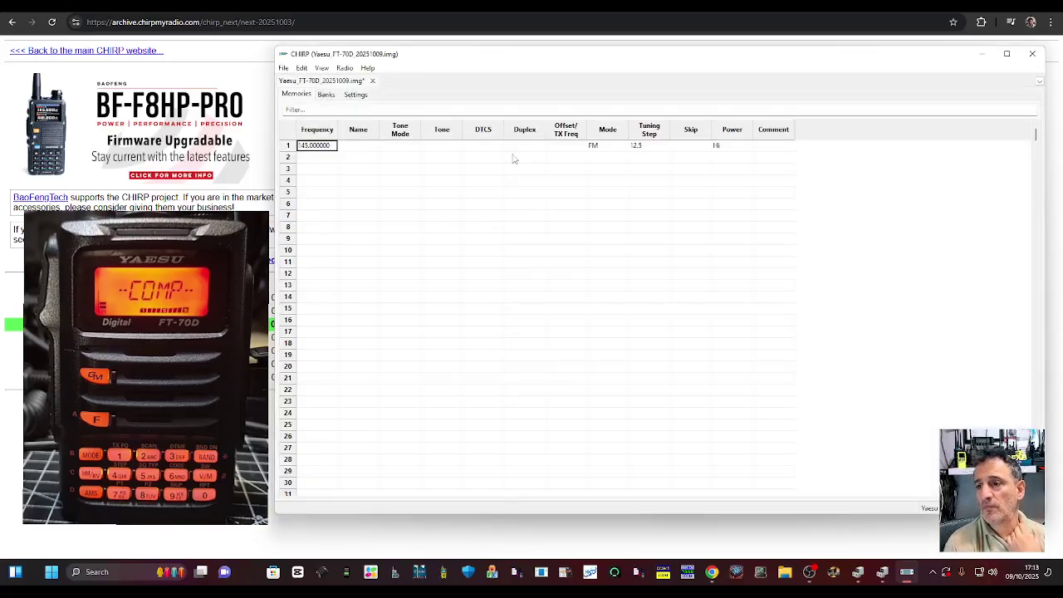
click(812, 573)
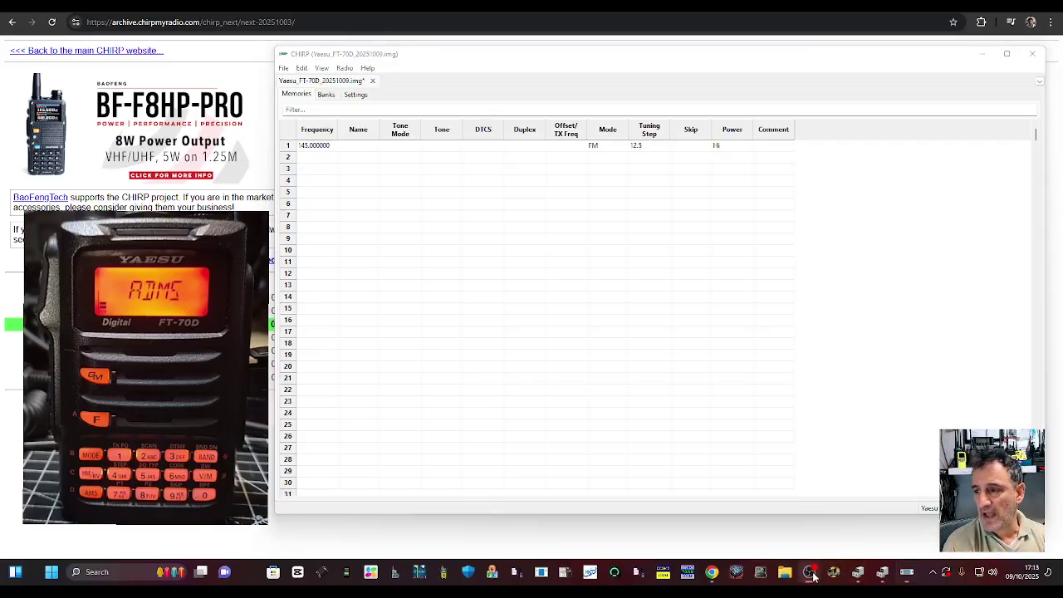
click(811, 573)
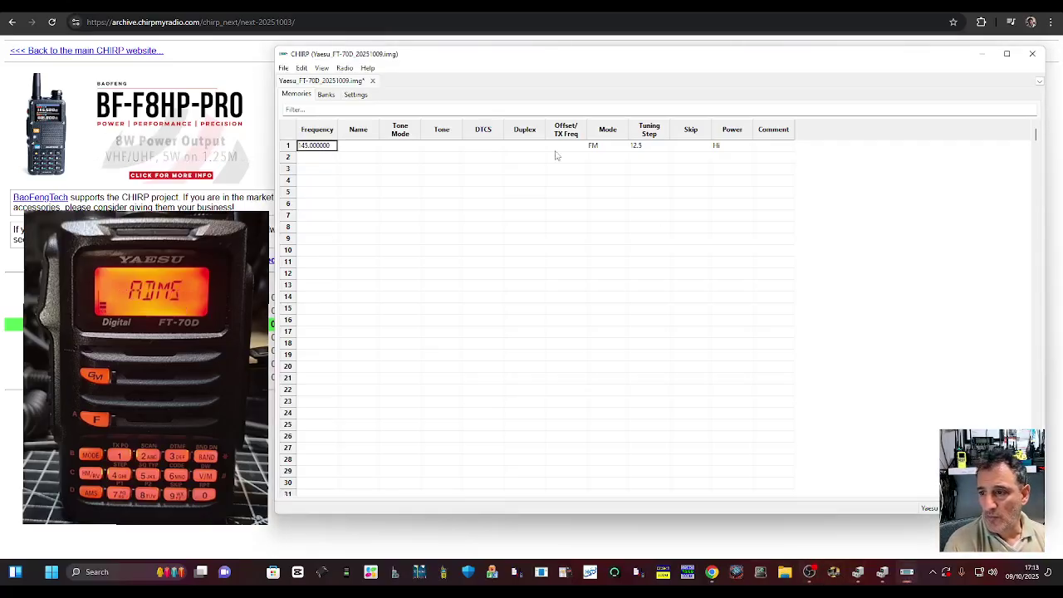
- Set the frequency of memory 1 to 145.600 and name the channel GB3WR
double_click(327, 148)
click(325, 147)
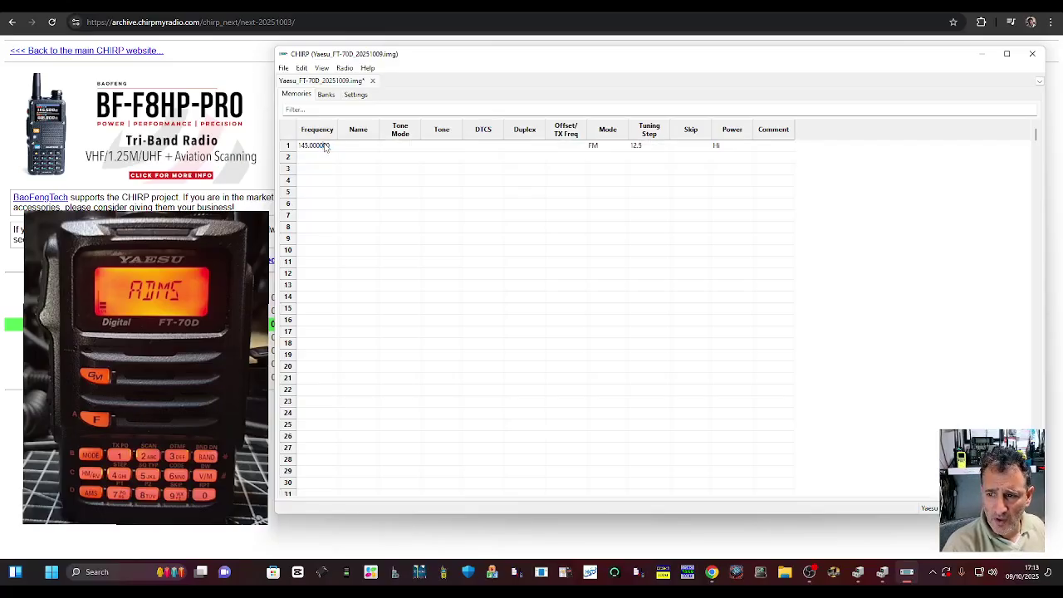
text(145)
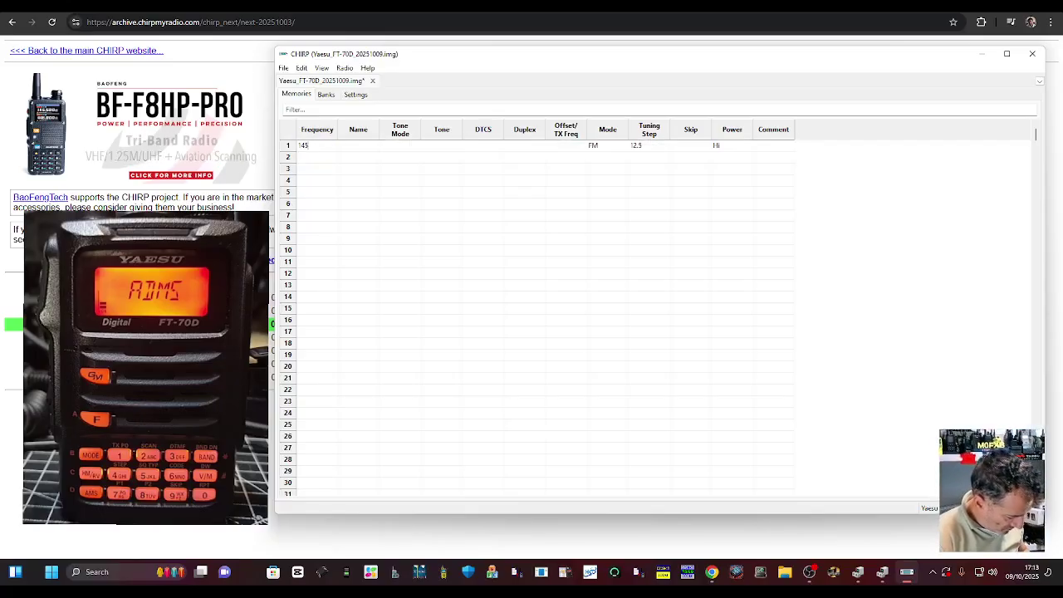
text(.)
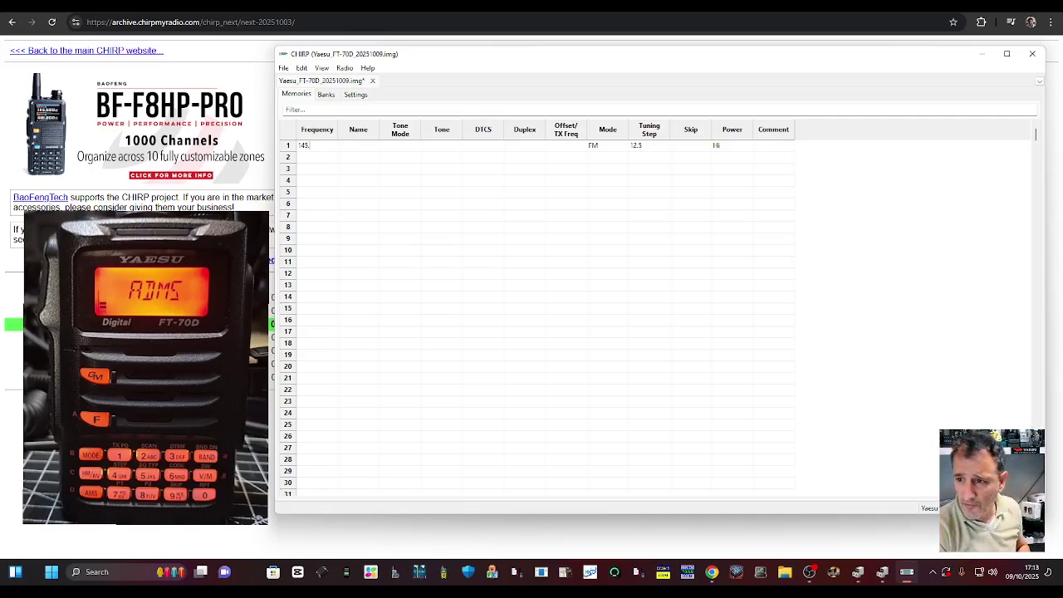
text(600)
click(372, 147)
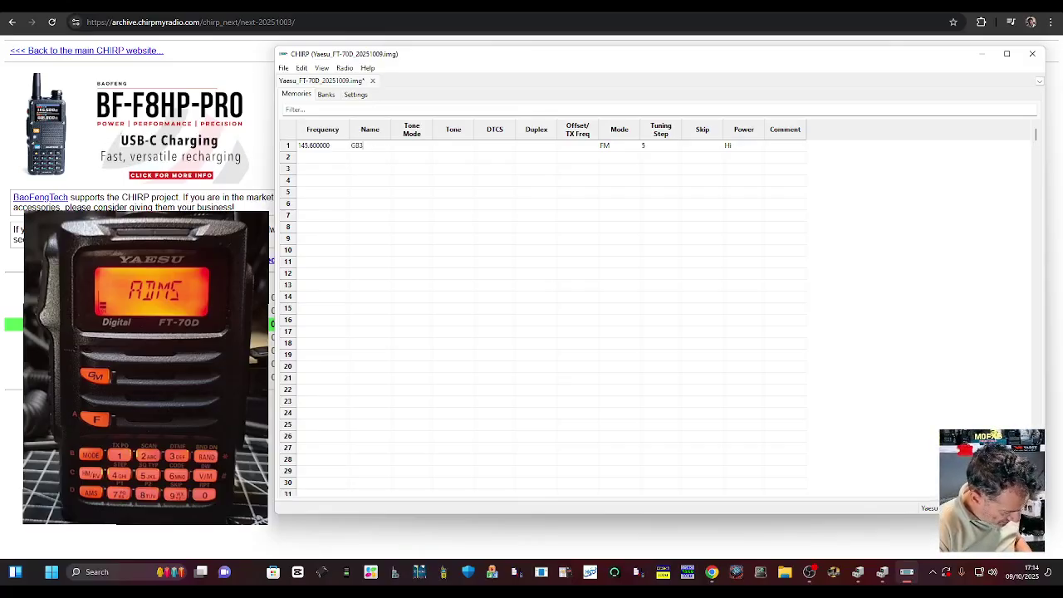
click(408, 148)
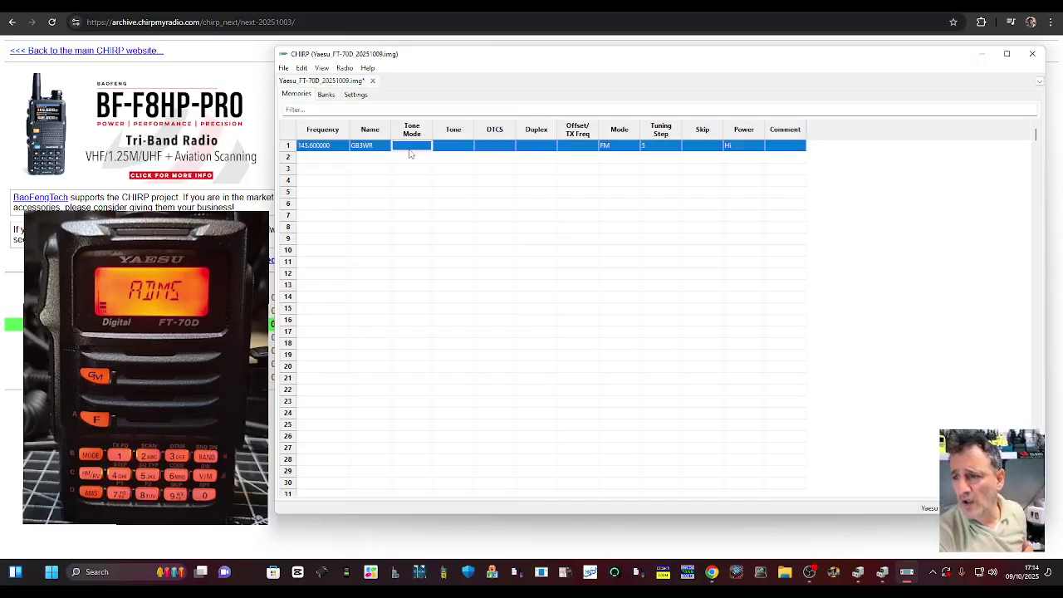
- Give memory 1 a 94.8 tone and a minus (-) duplex shift
click(455, 148)
click(467, 147)
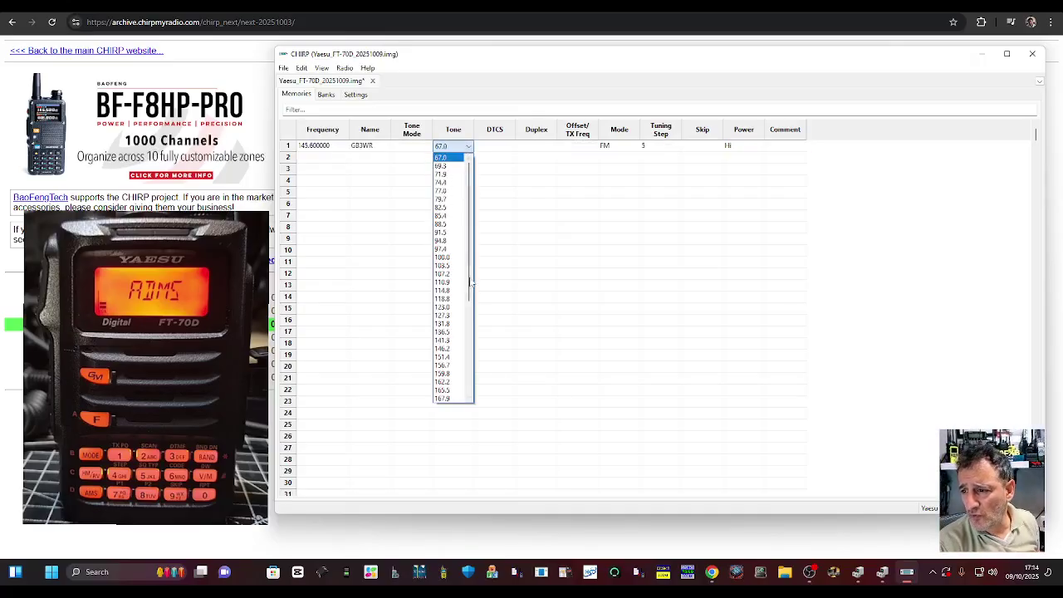
click(449, 240)
click(548, 146)
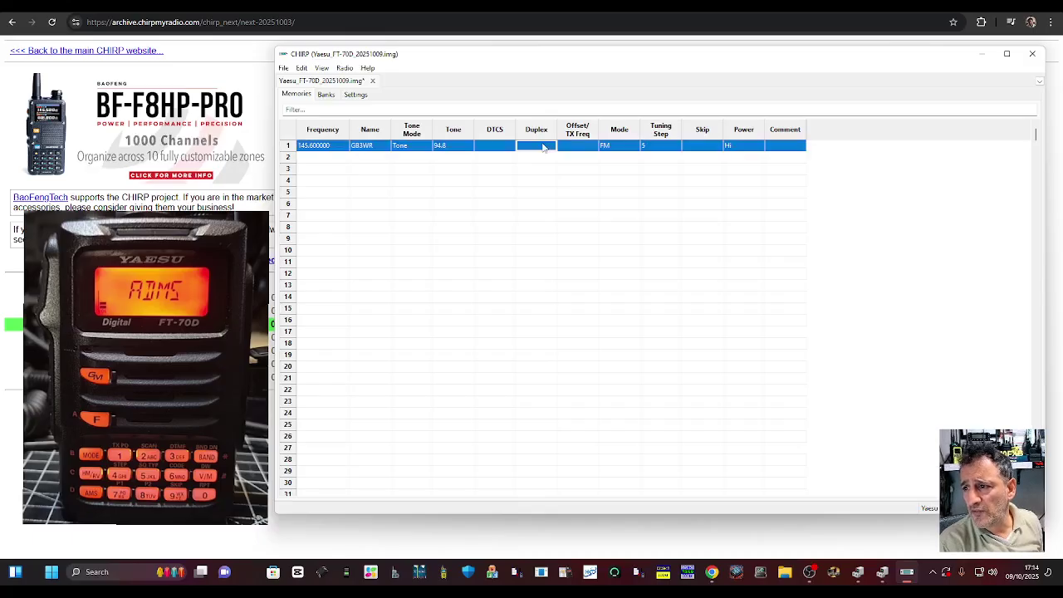
click(543, 147)
click(538, 168)
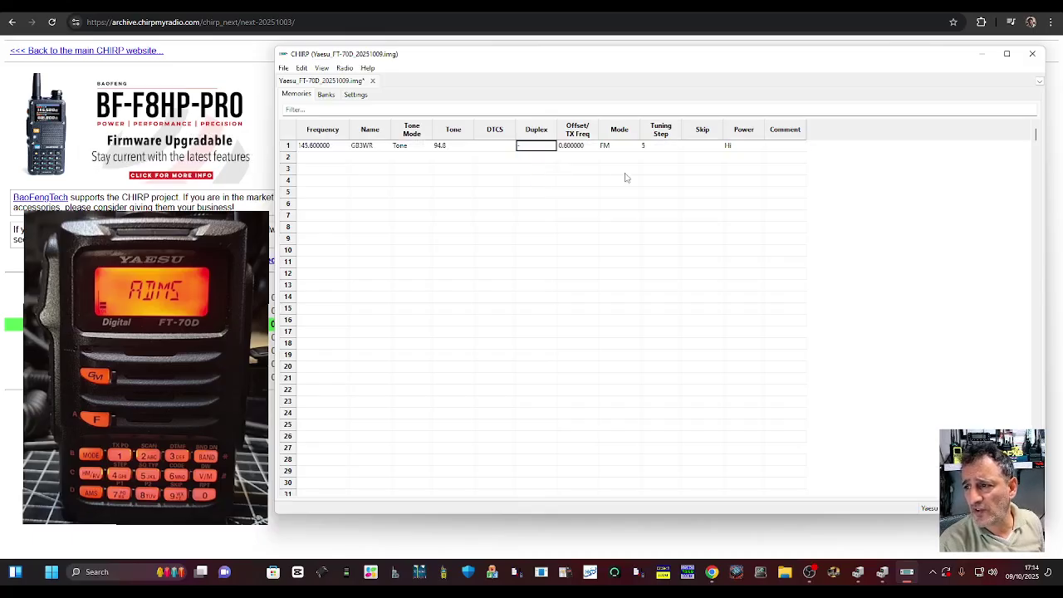
- Check the power level choice for memory 1
click(736, 147)
click(737, 148)
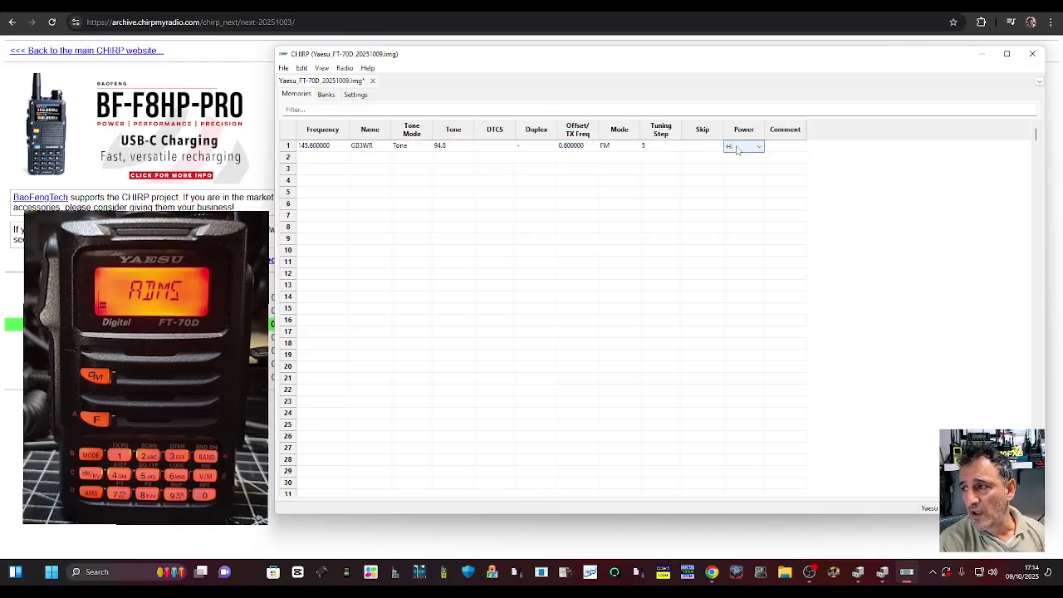
click(737, 148)
click(309, 164)
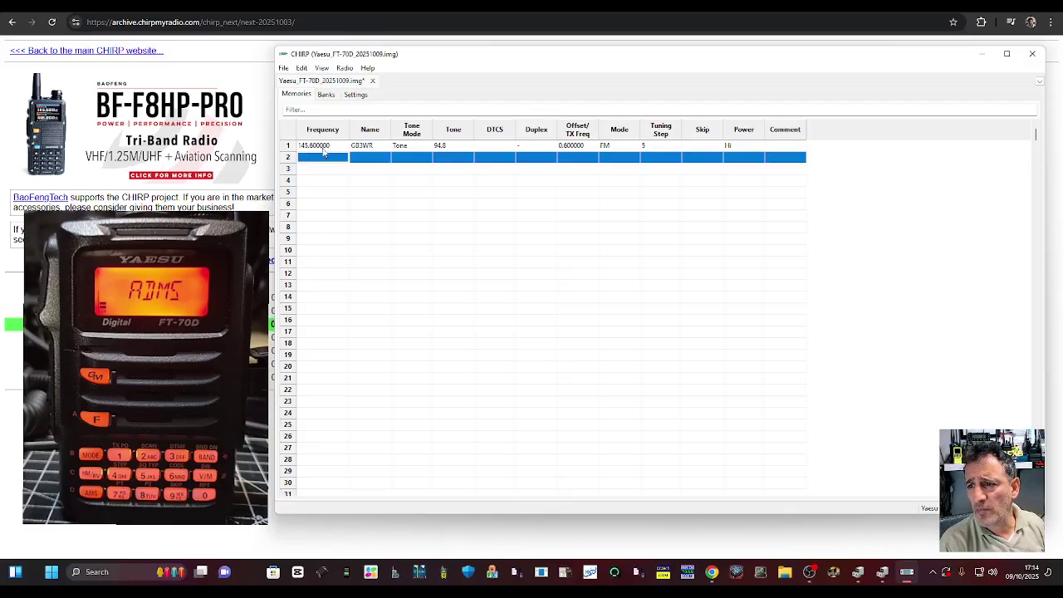
- Enter the operator's call sign as MYCALL in the radio's Digital settings
click(333, 96)
click(355, 95)
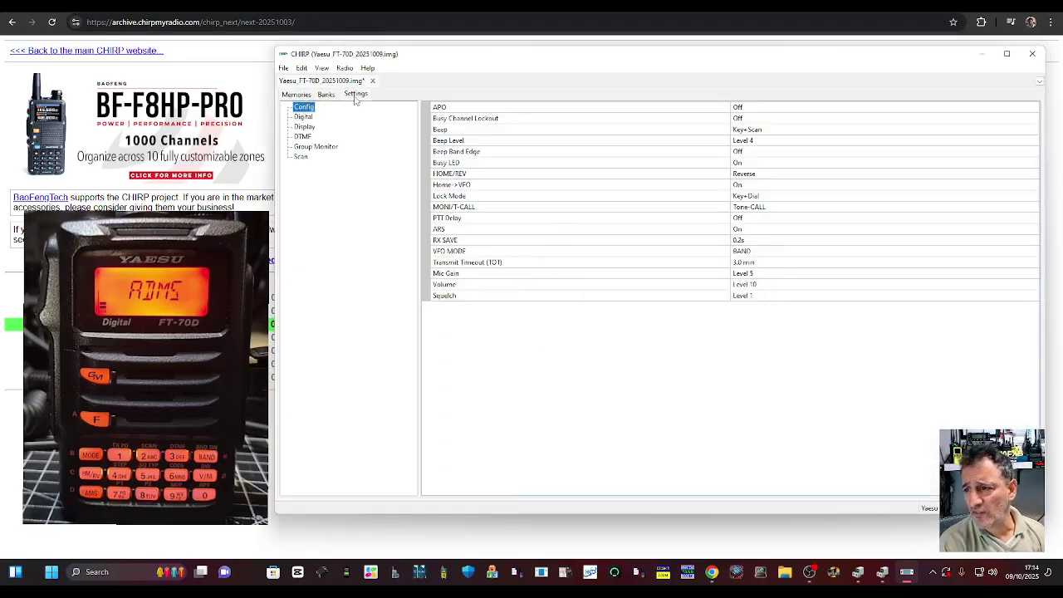
click(303, 117)
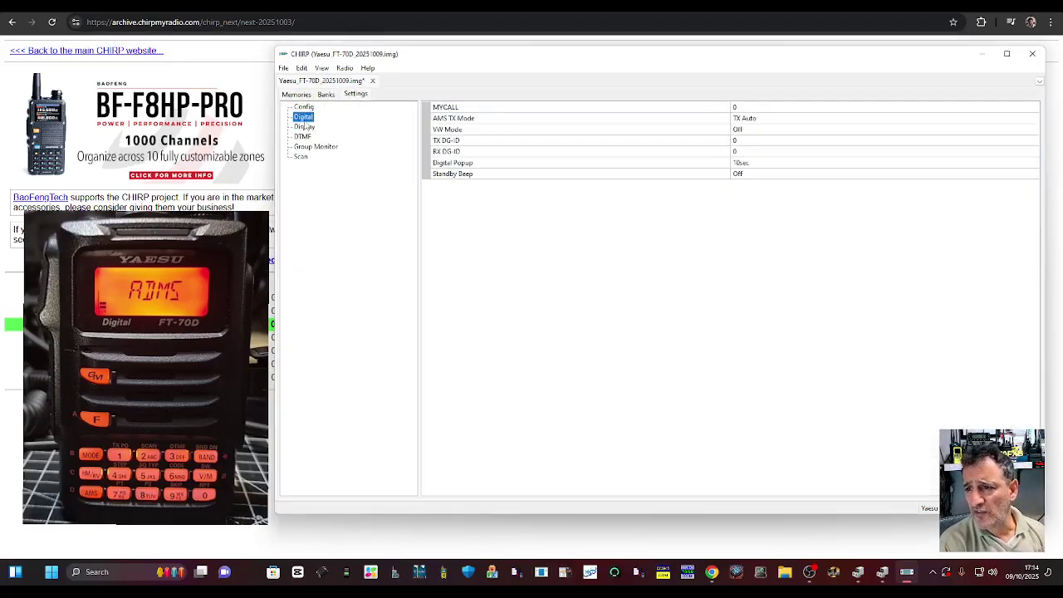
click(747, 107)
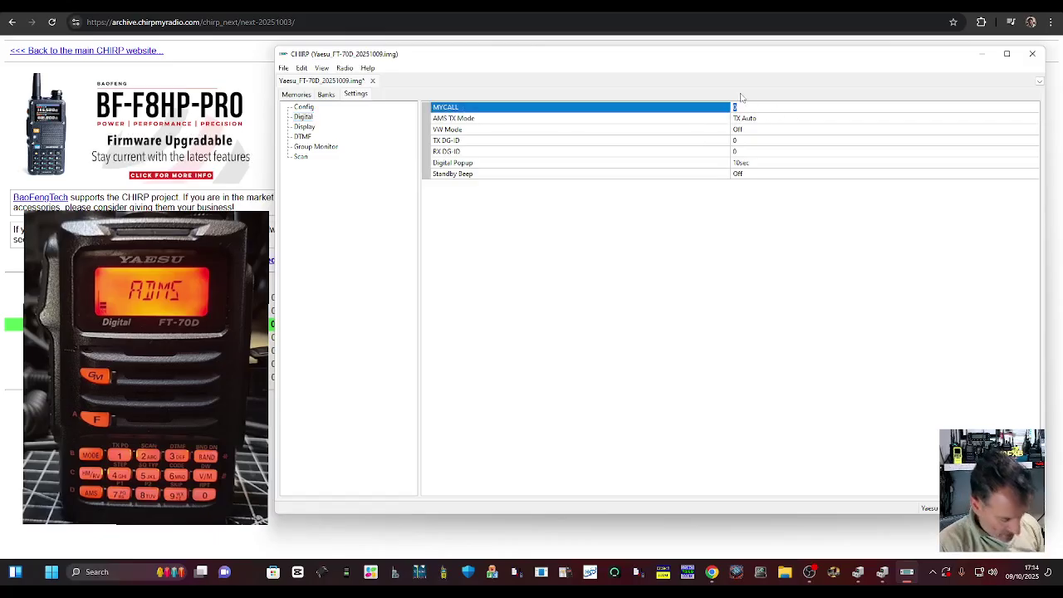
text(M0FXB)
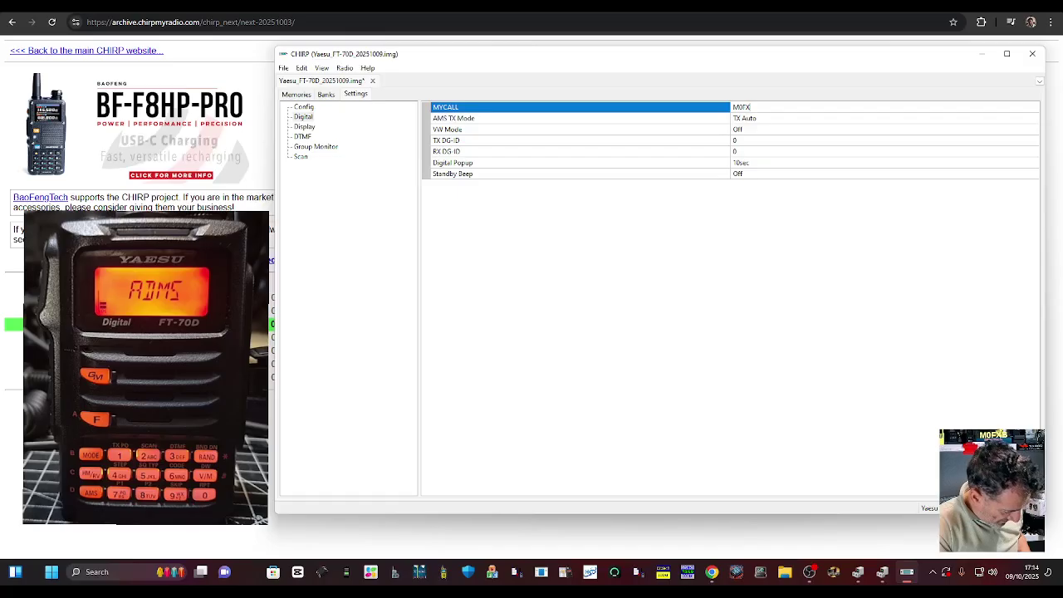
click(562, 130)
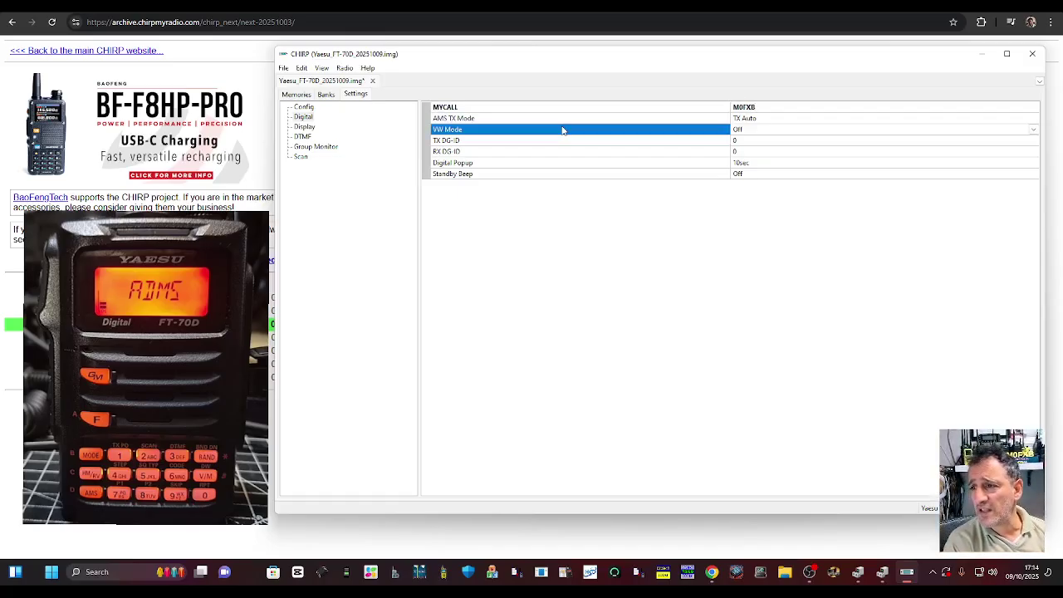
click(562, 120)
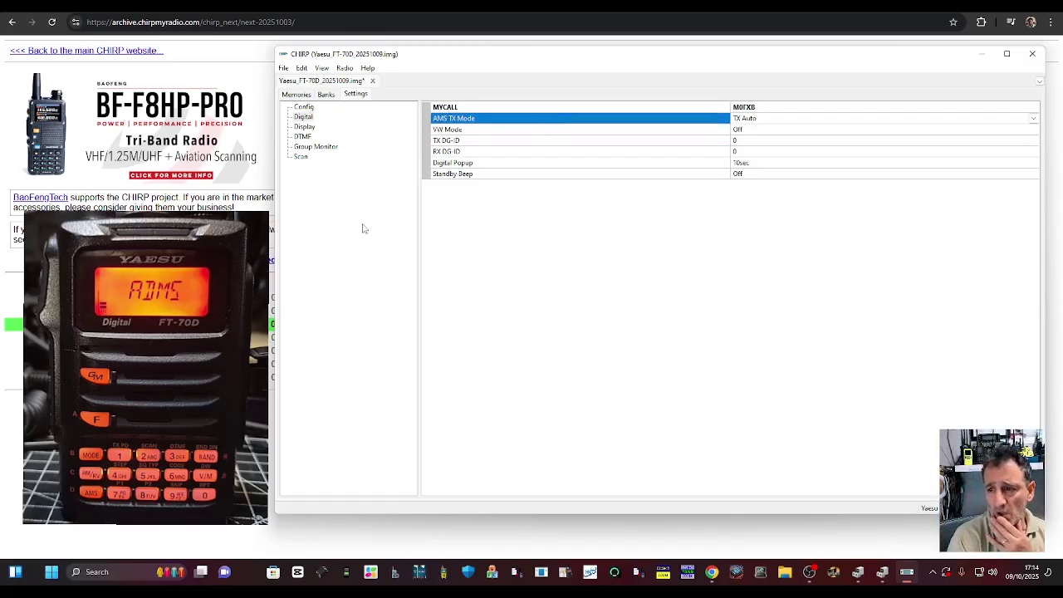
- Review the Display, Group Monitor, DTMF, Scan and Digital settings and the bank assignments, and return to the memory list
click(304, 127)
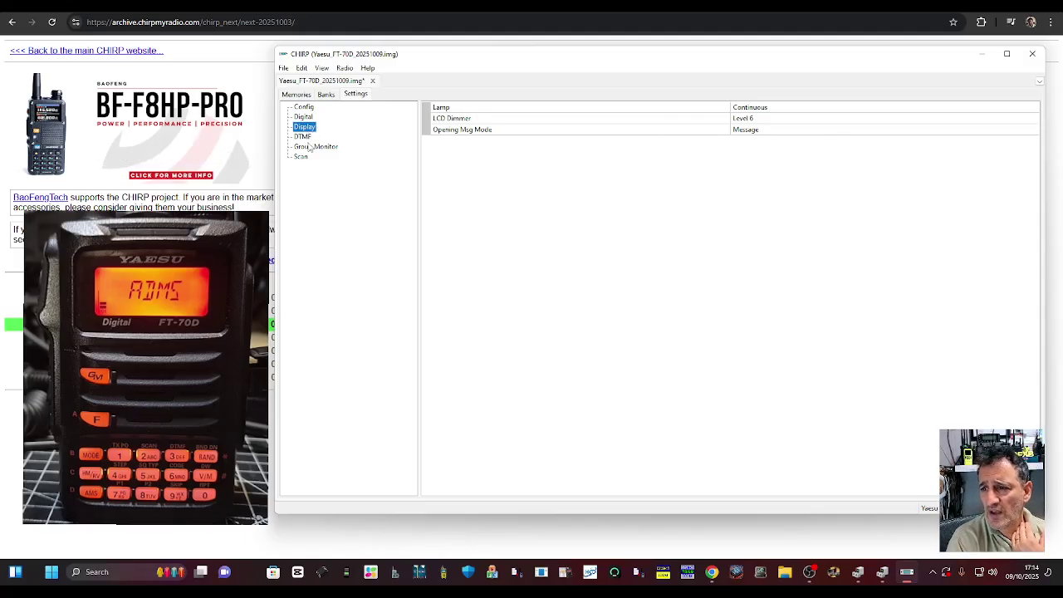
click(311, 148)
click(302, 136)
click(301, 156)
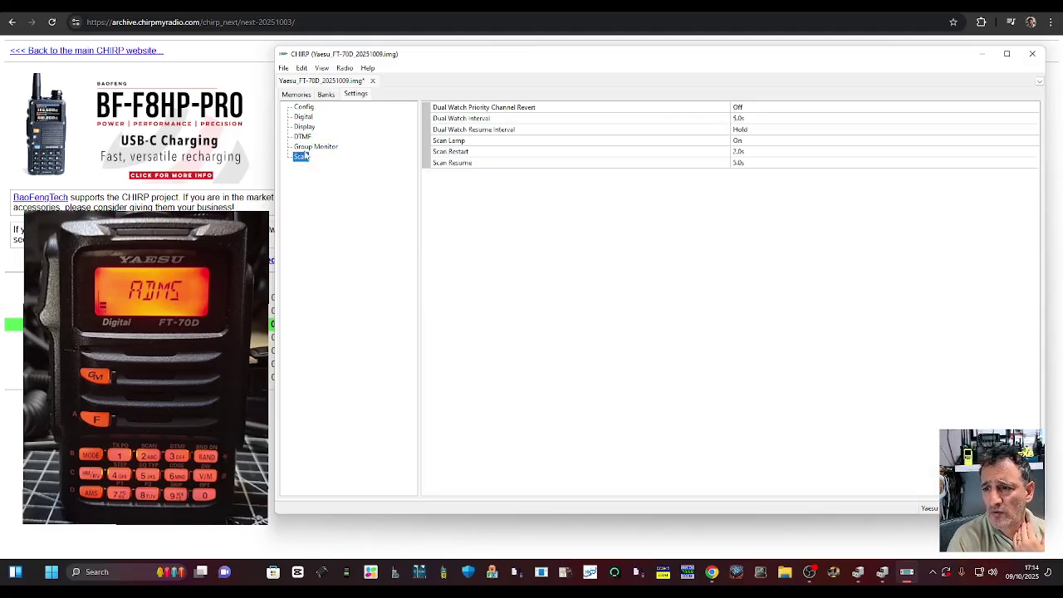
click(303, 117)
click(325, 94)
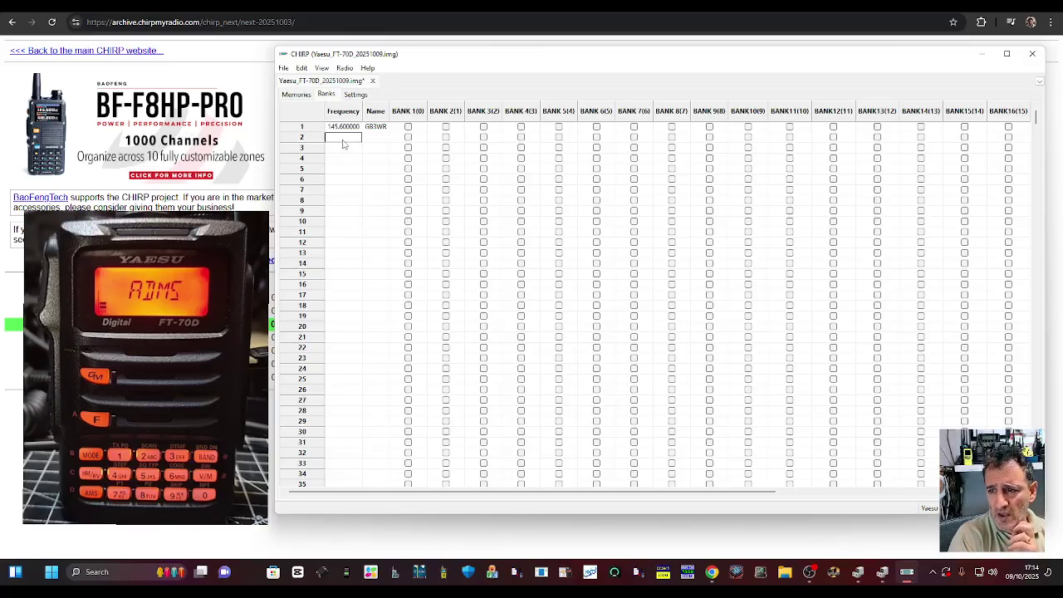
click(295, 94)
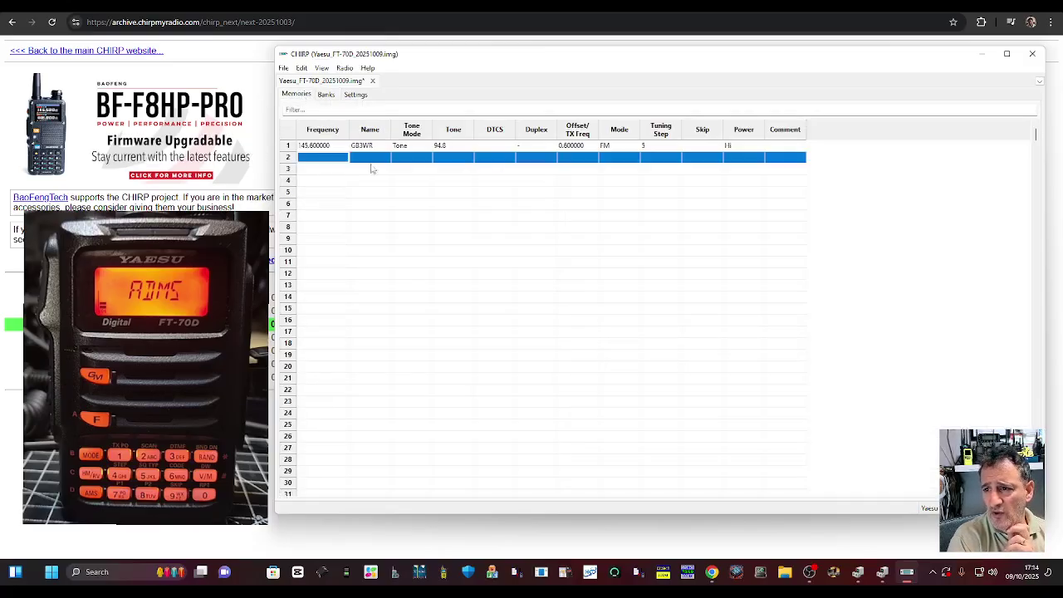
- Add memory 2 on 133.850 and name it AIR
click(318, 163)
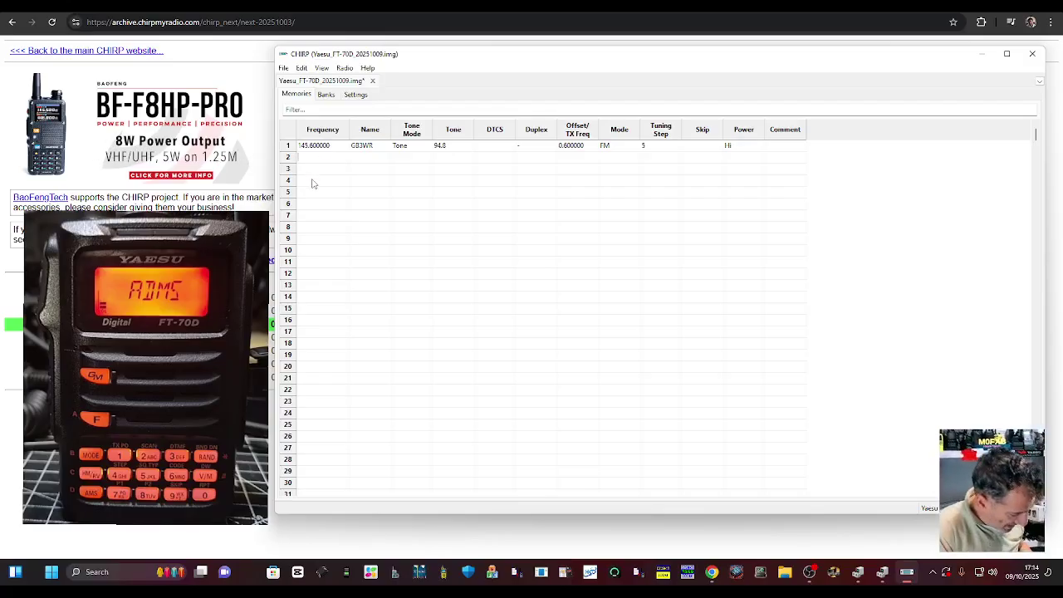
text(133)
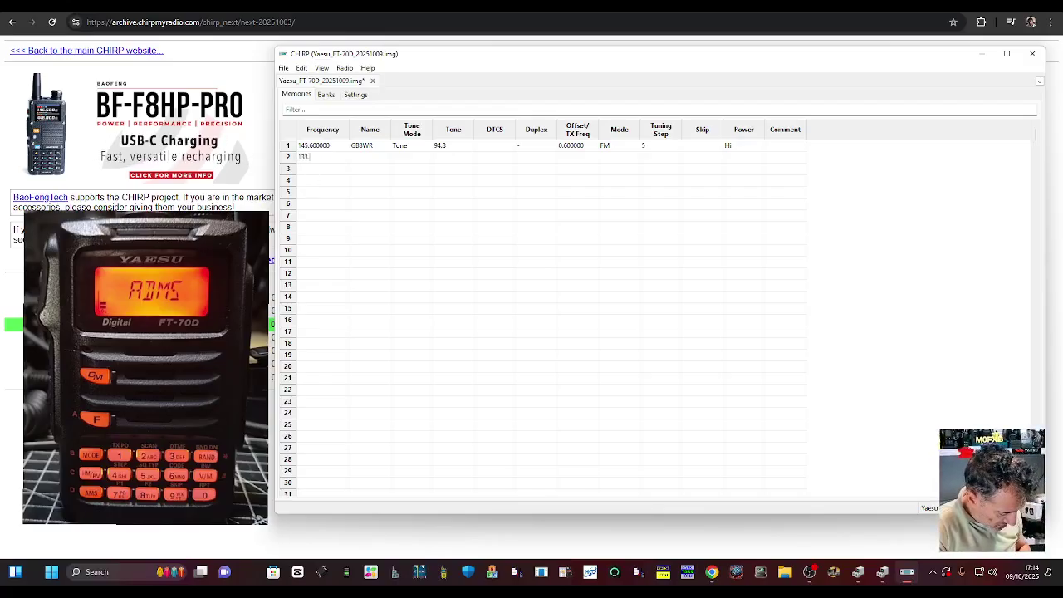
text(.850)
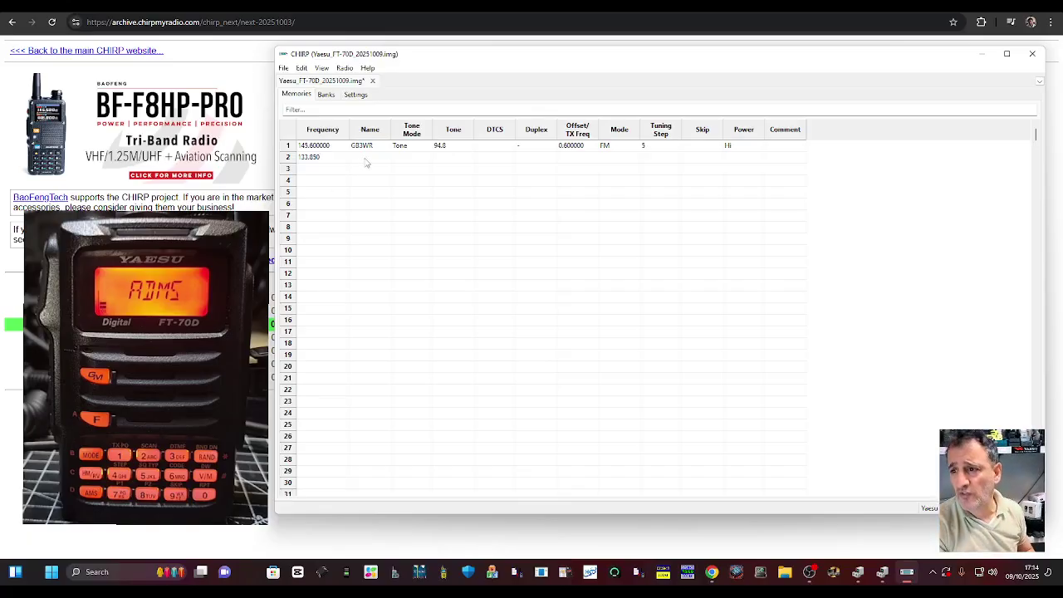
key(Return)
click(364, 159)
text(AIR)
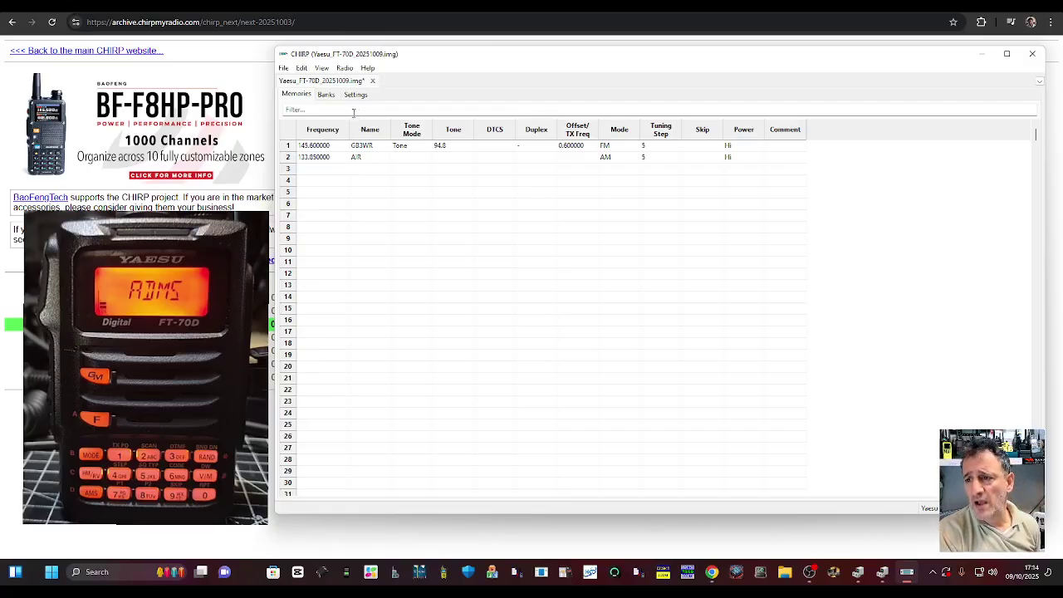
- Assign memory 2 to BANK 1 and memory 1 to BANK 2
click(331, 98)
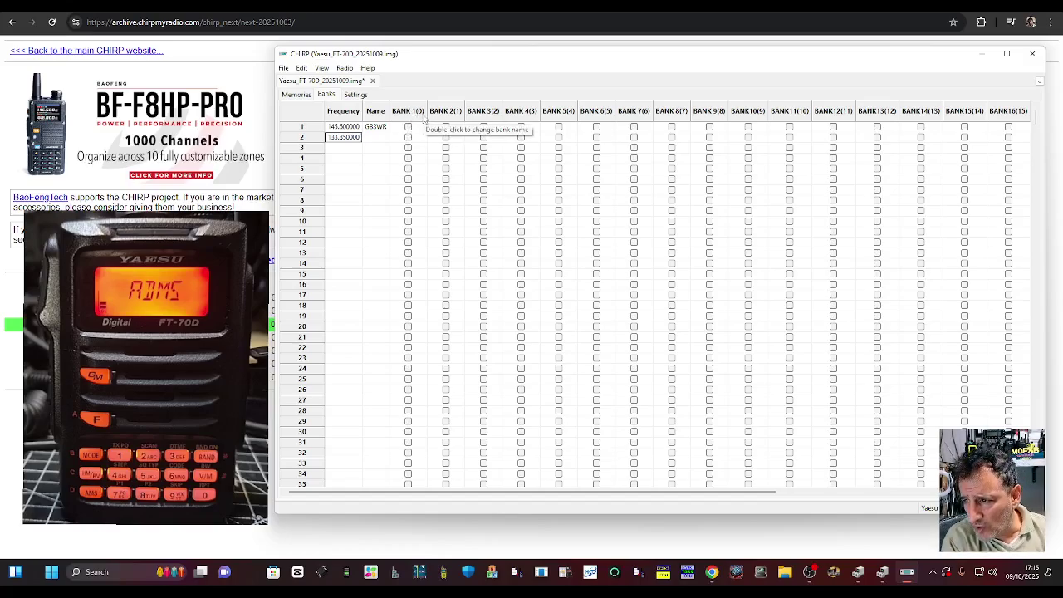
click(407, 138)
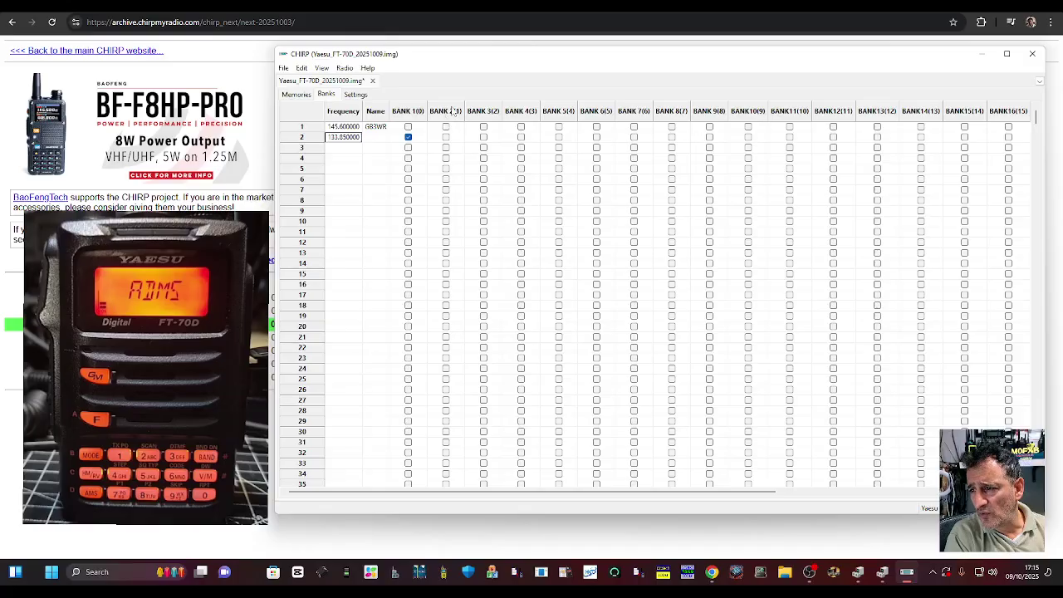
click(446, 127)
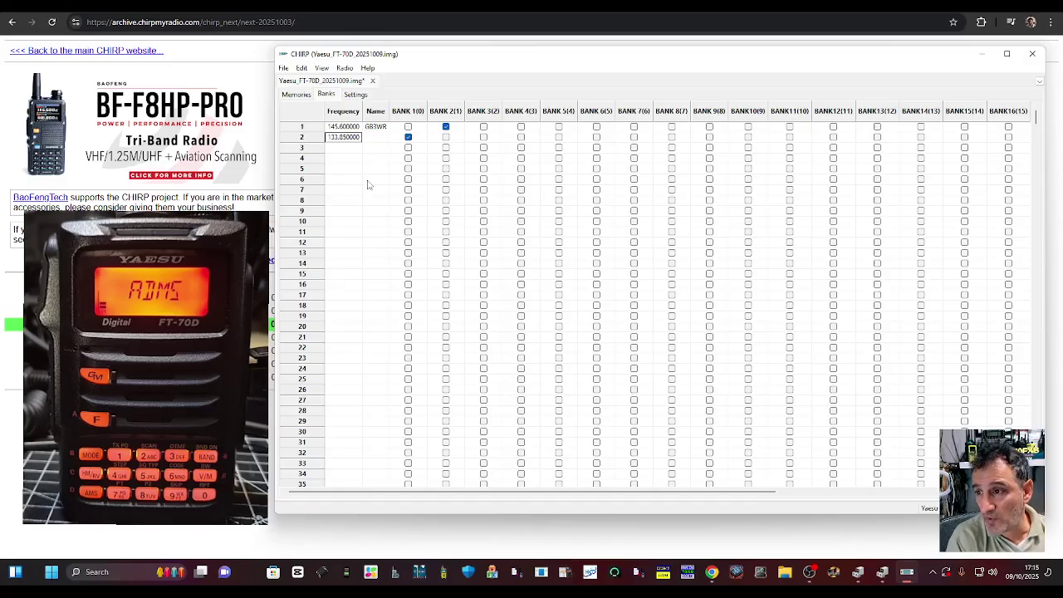
click(344, 148)
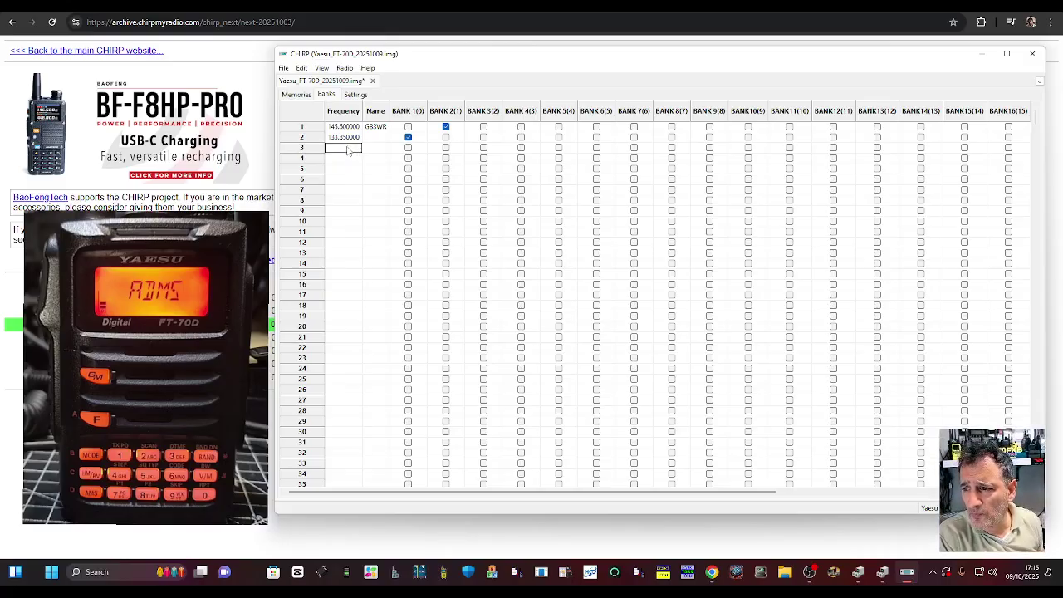
- Add memory 3 on 145.750 and name it GB3BC
click(295, 94)
click(315, 171)
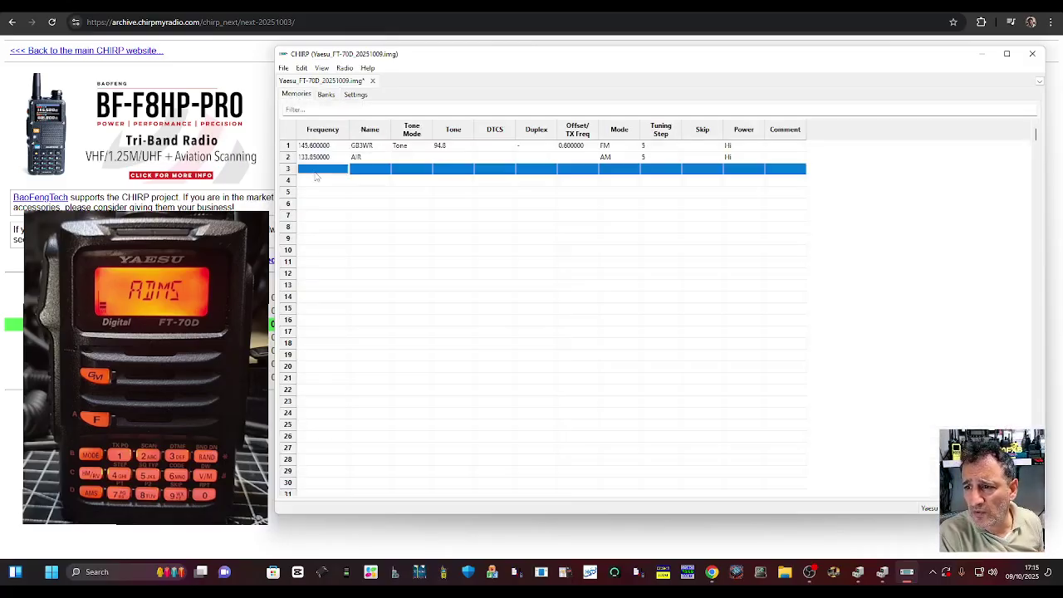
click(315, 170)
text(1)
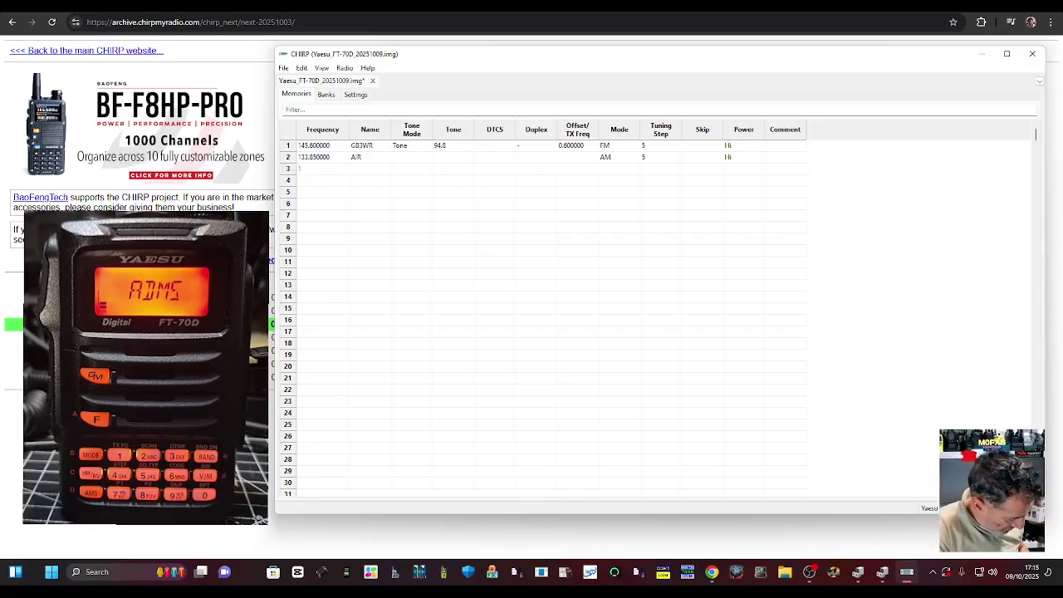
text(45.750)
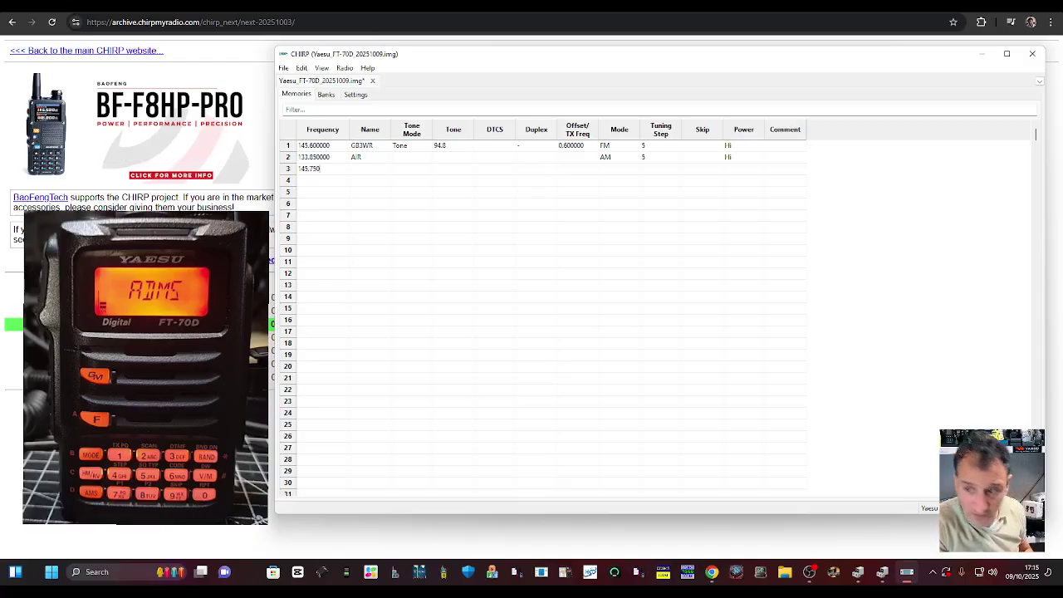
click(374, 172)
click(382, 173)
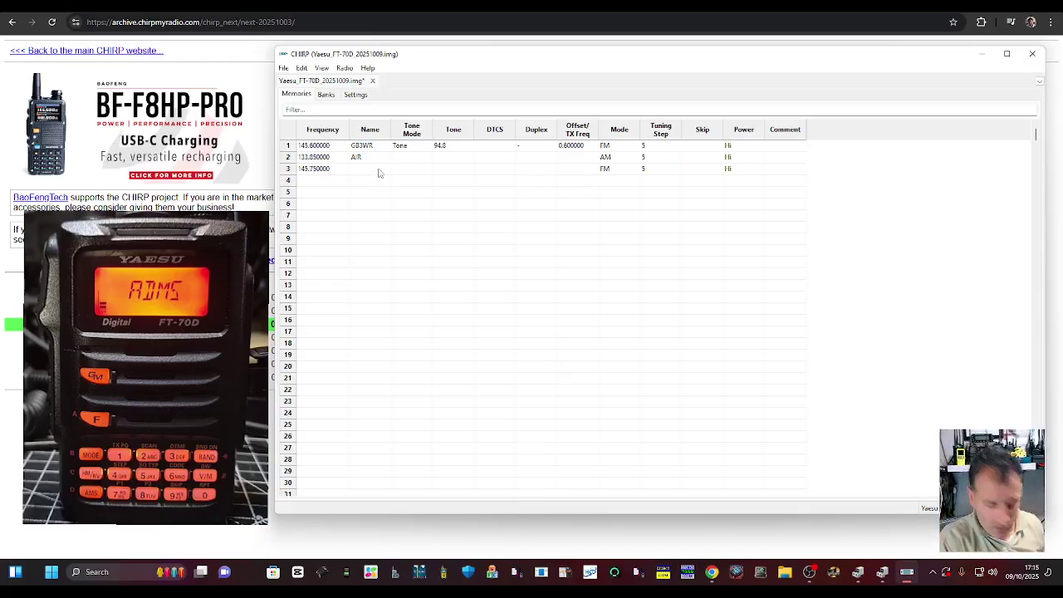
text(GB3BC)
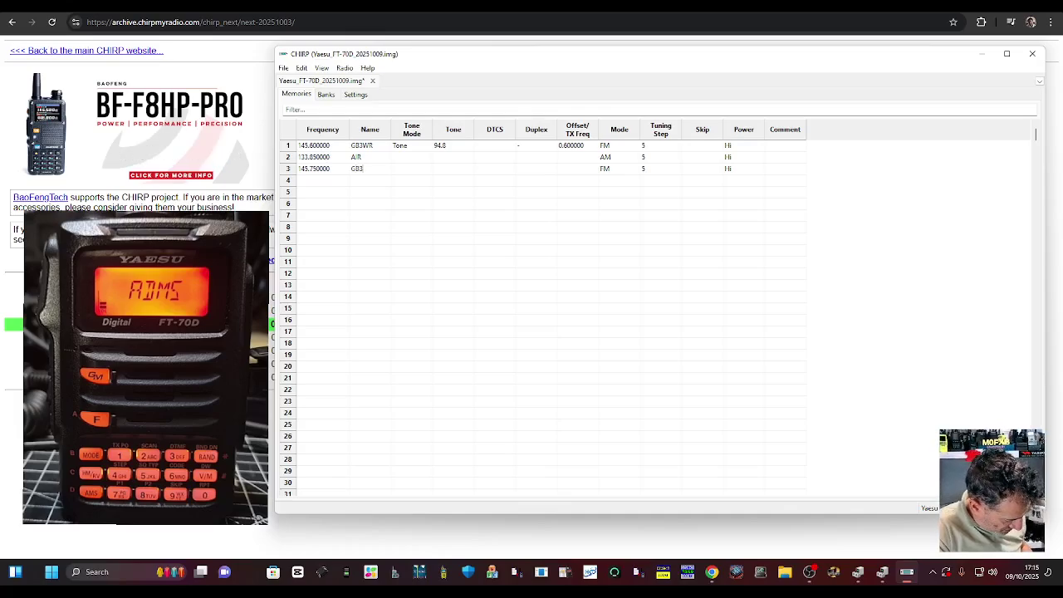
- Give memory 3 a 94.8 tone in Tone mode and a minus (-) duplex shift
click(422, 171)
click(422, 171)
click(426, 170)
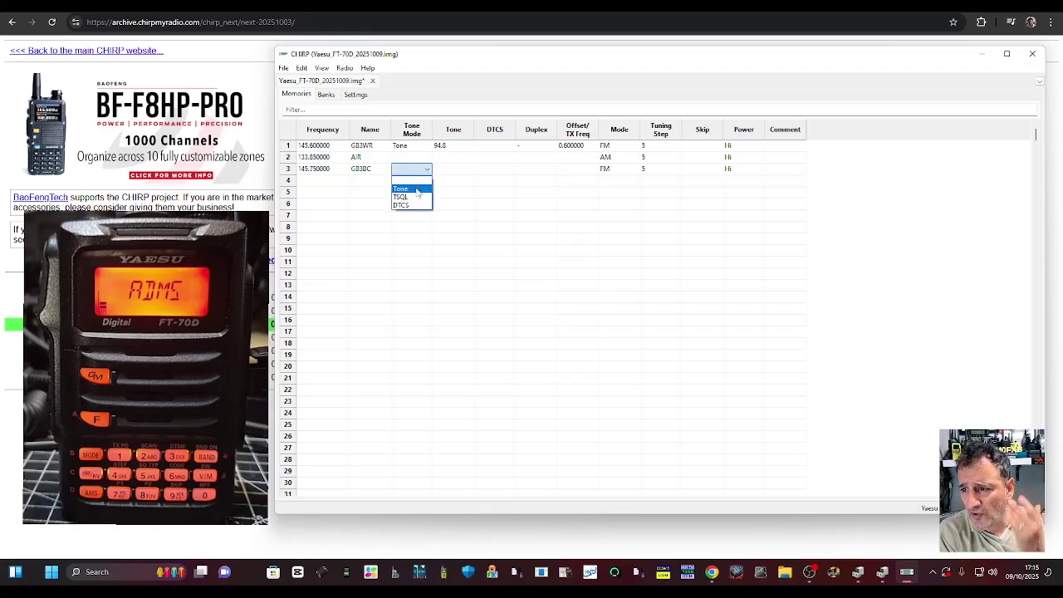
click(417, 189)
click(466, 170)
click(469, 169)
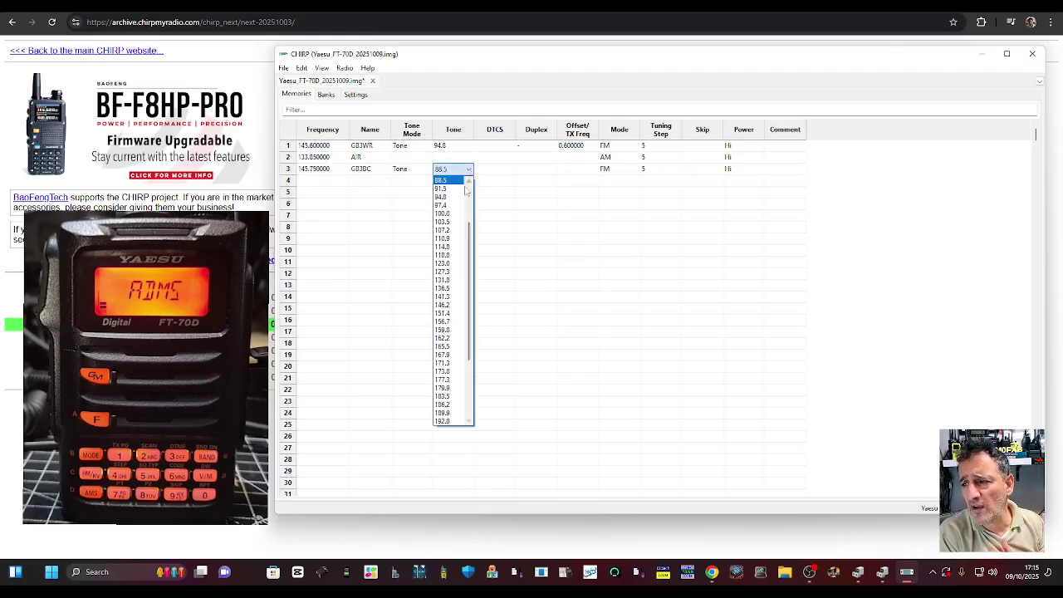
click(461, 197)
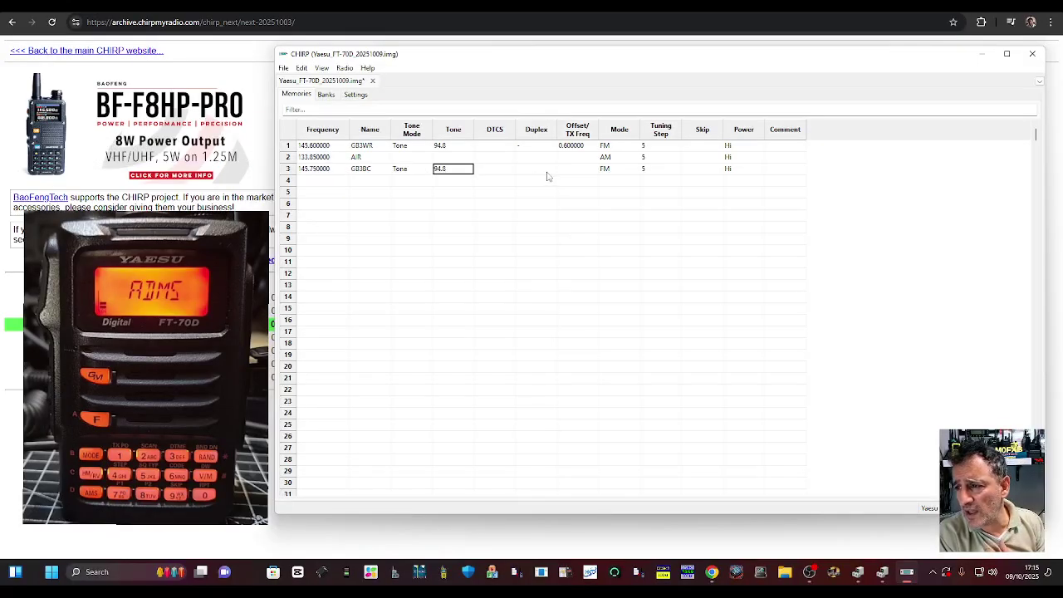
click(546, 173)
click(548, 171)
click(538, 186)
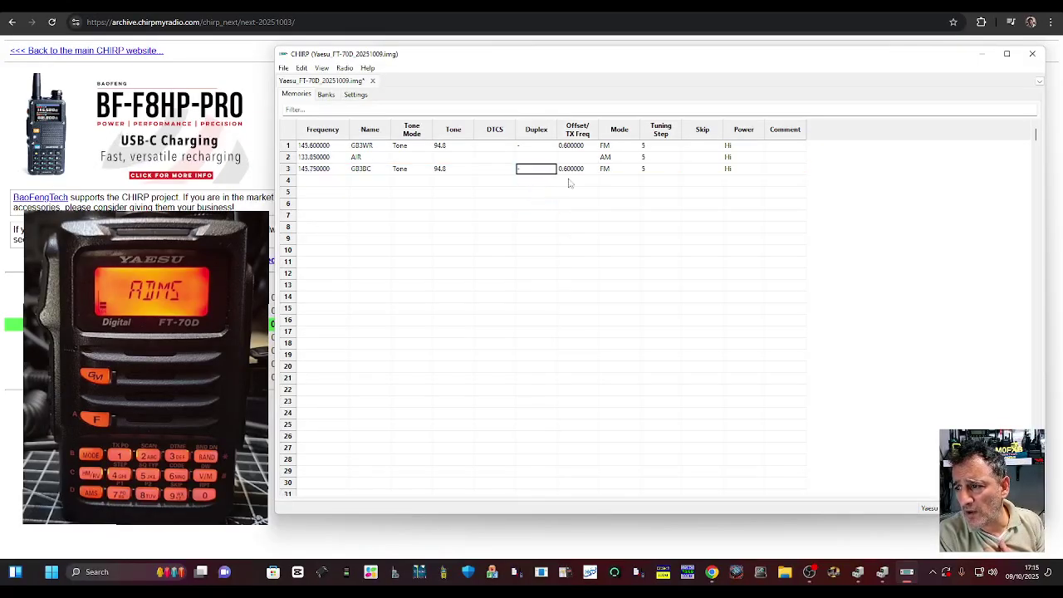
- Add memory 4 on 430.925 and name it GB3FI
click(318, 185)
click(319, 186)
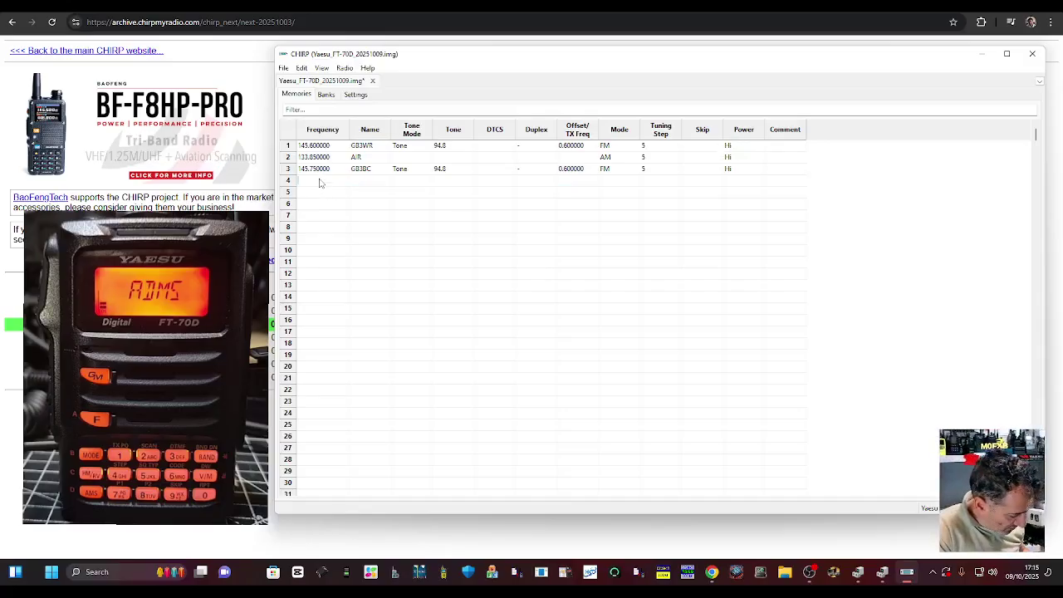
text(430.)
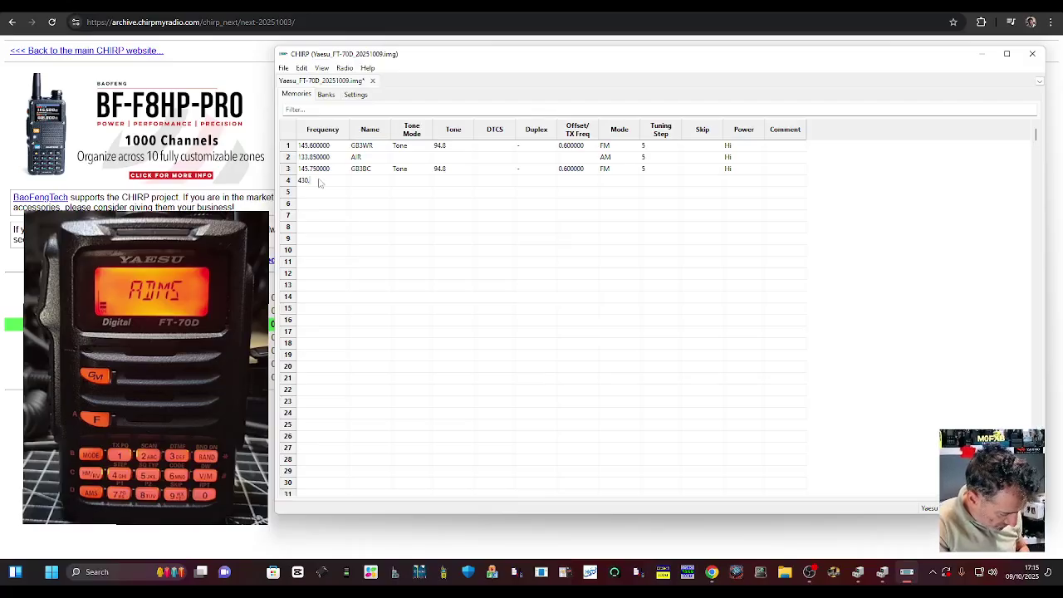
text(925)
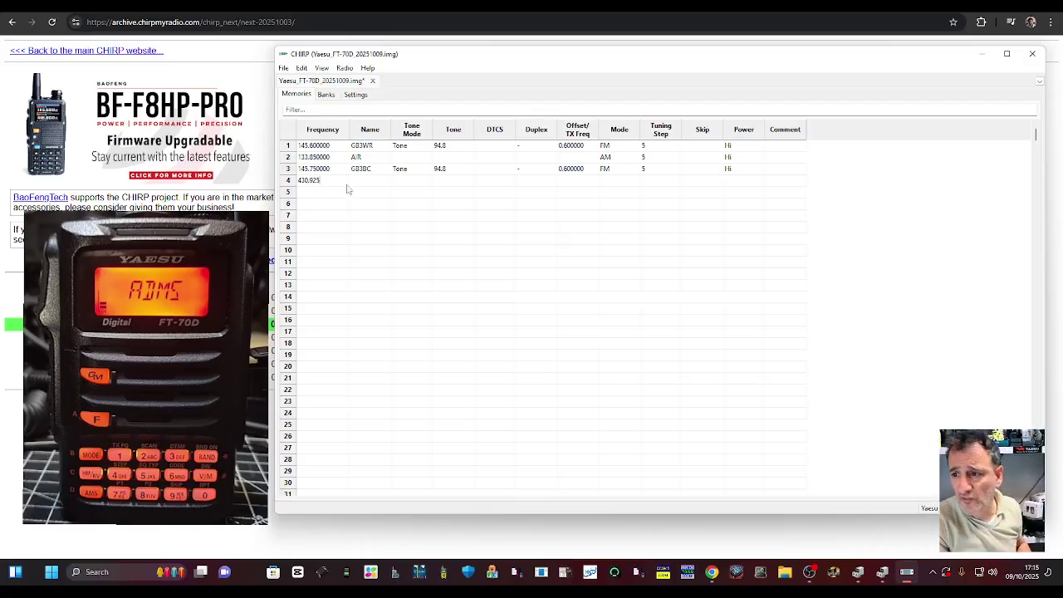
click(371, 185)
click(370, 186)
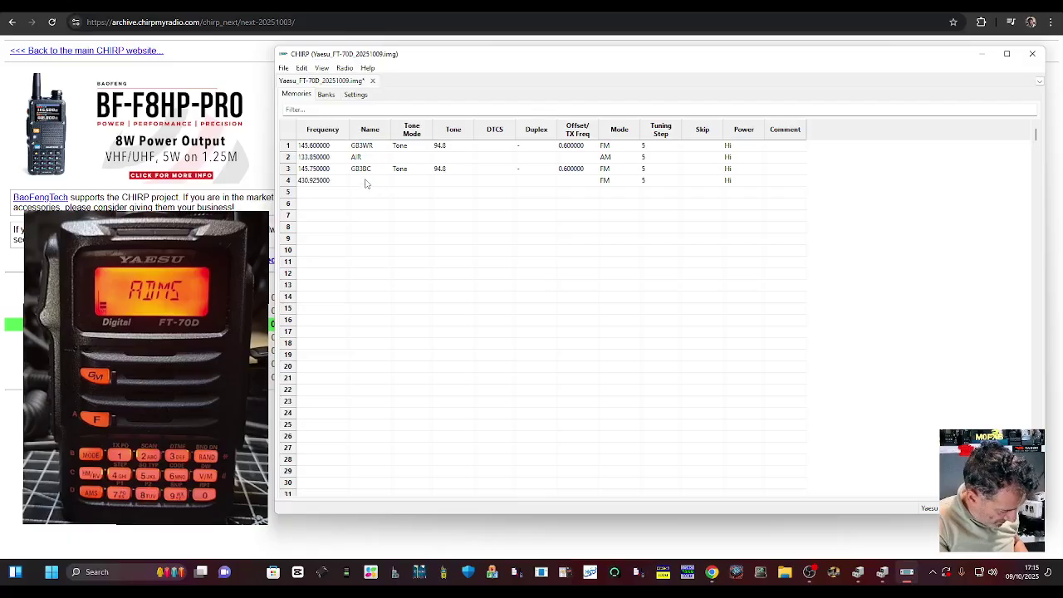
text(GB3F)
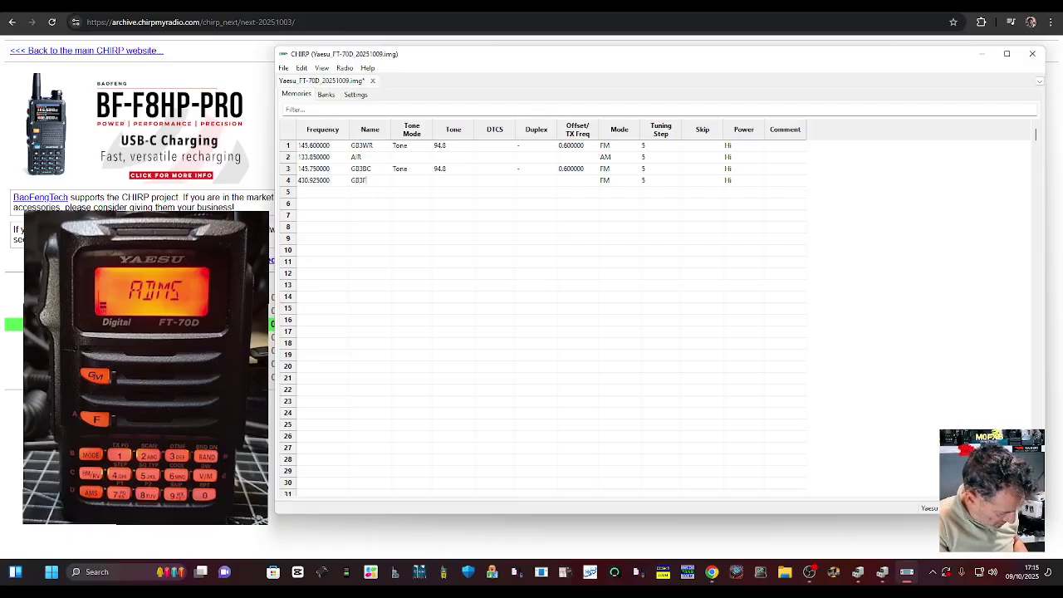
text(I)
- Set memory 4's tone mode to Tone and its duplex shift to plus (+)
click(397, 183)
click(399, 182)
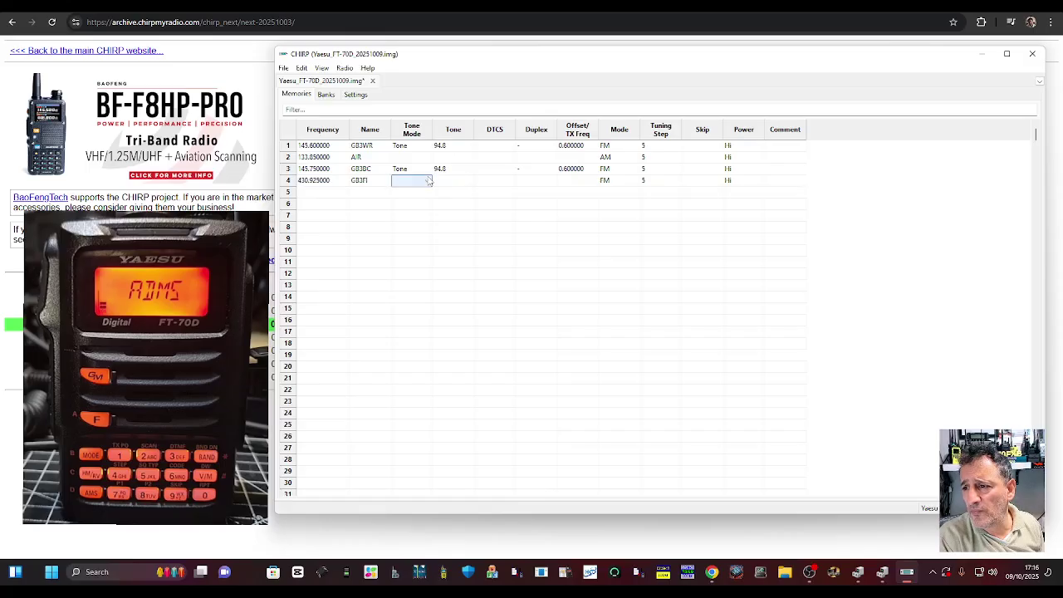
click(428, 185)
click(401, 200)
click(532, 183)
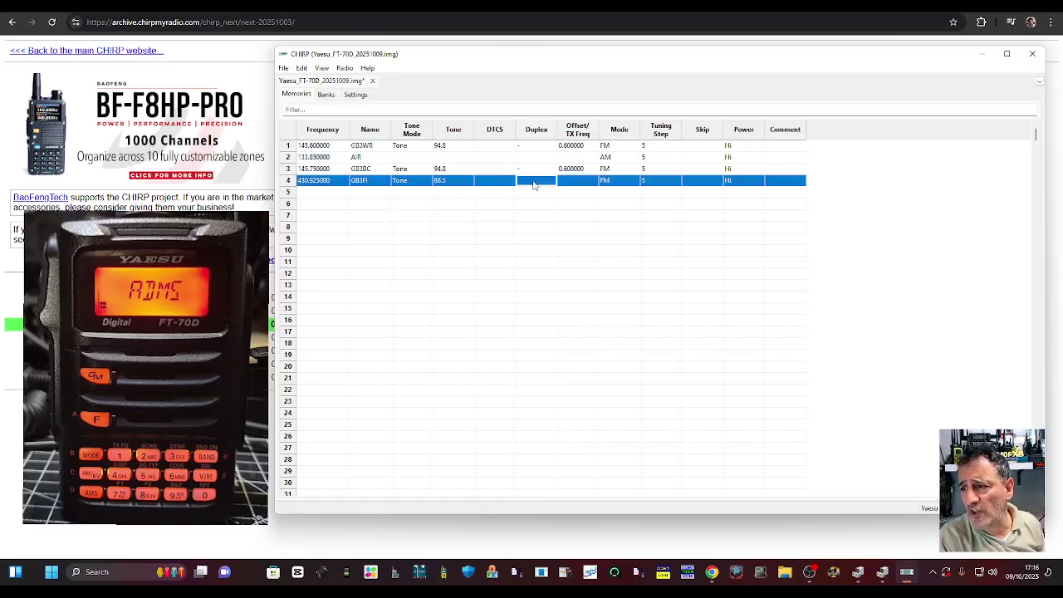
click(533, 184)
click(533, 184)
click(526, 209)
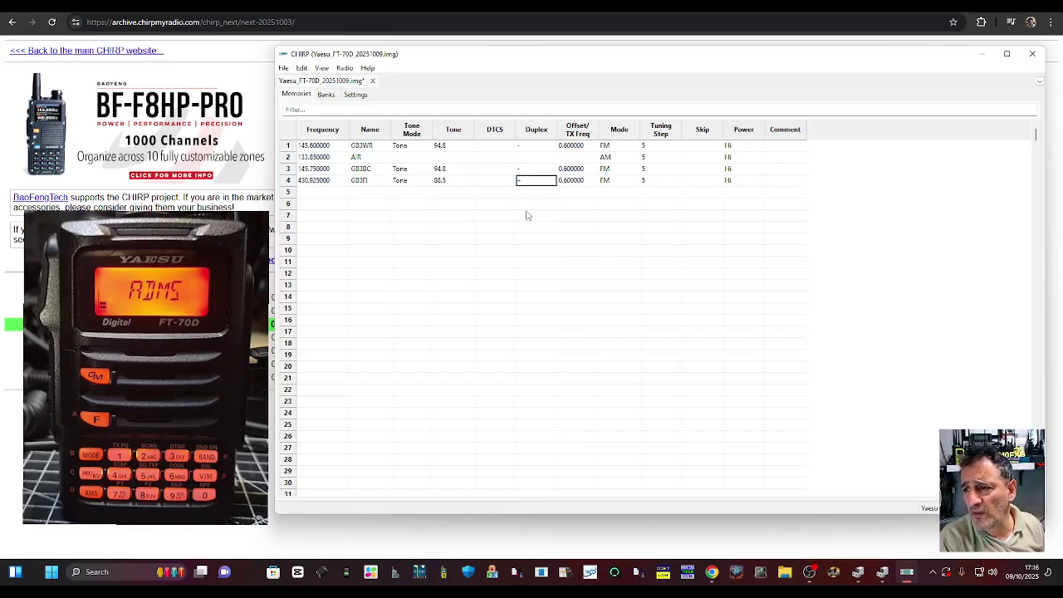
- Set memory 4's tone to 77.0
click(464, 181)
click(466, 181)
click(467, 182)
scroll(453, 217, up, 2)
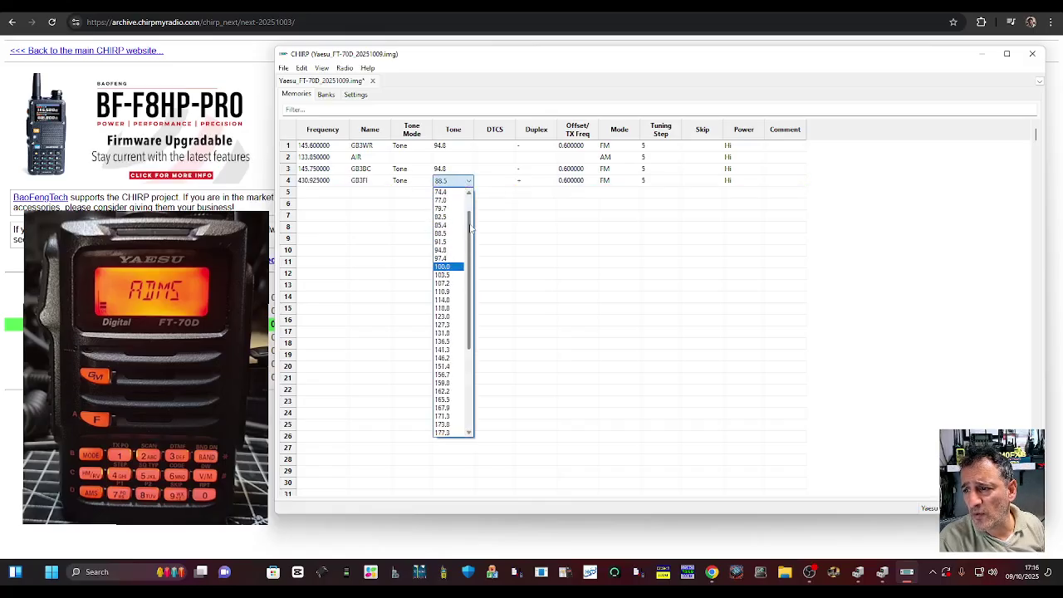
click(461, 209)
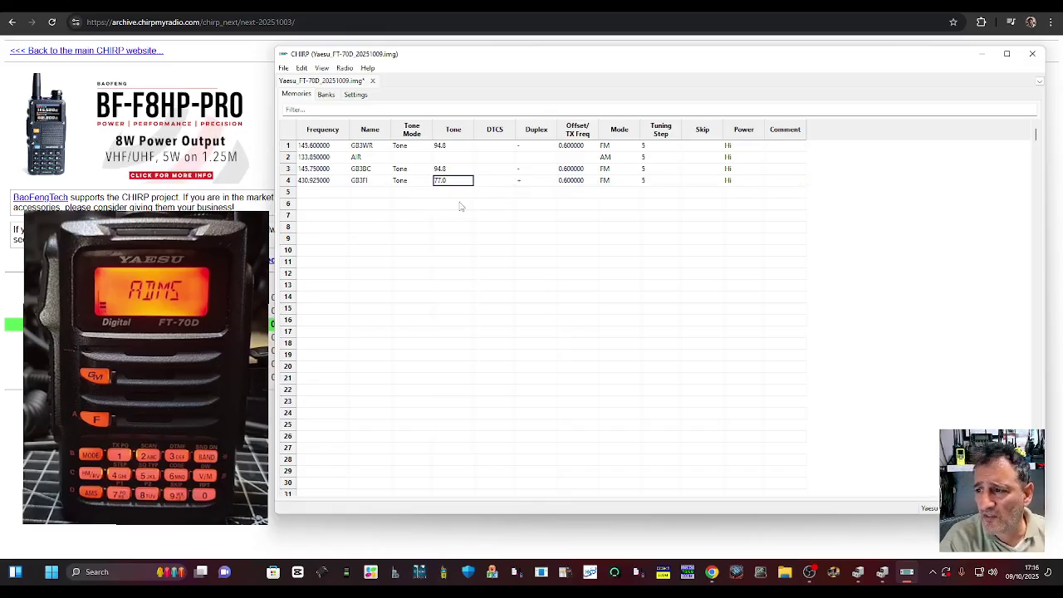
- Set memory 4's offset to 7.6
click(571, 182)
click(571, 182)
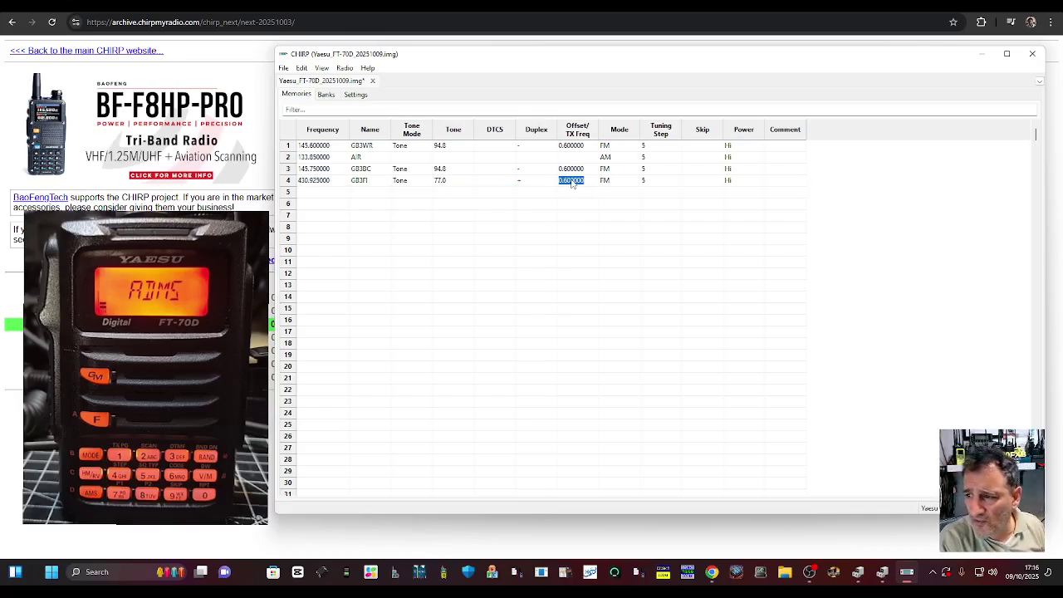
text(7.)
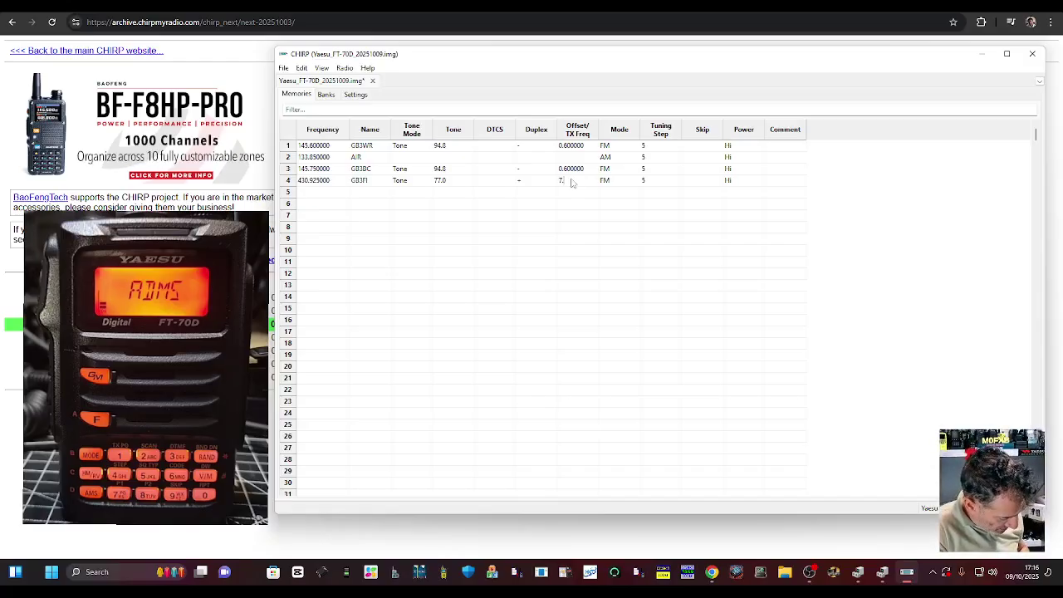
key(Return)
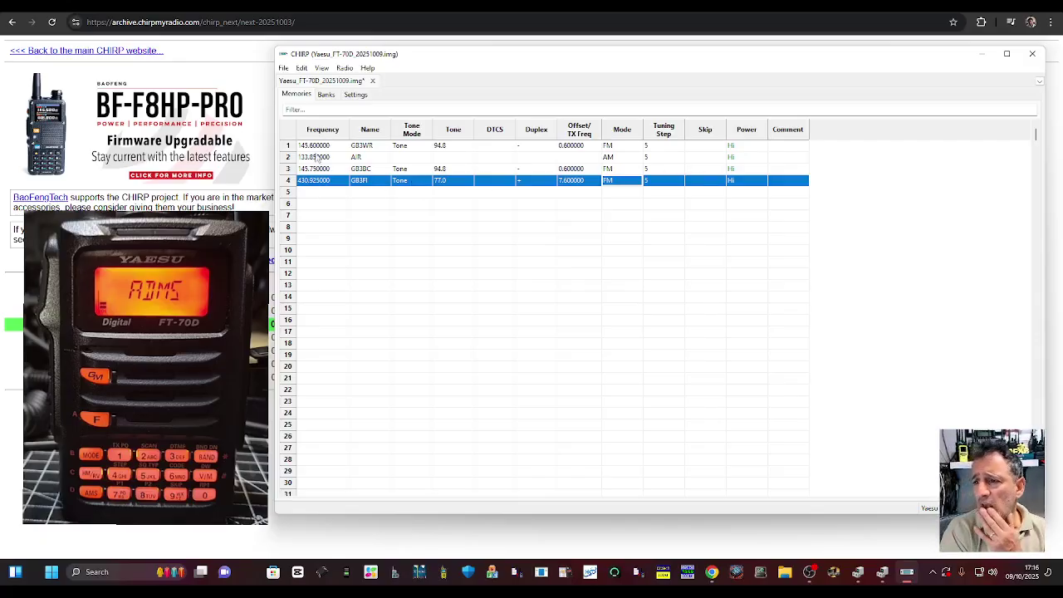
- Look over the memory list, bank assignments and Digital settings once more
click(351, 95)
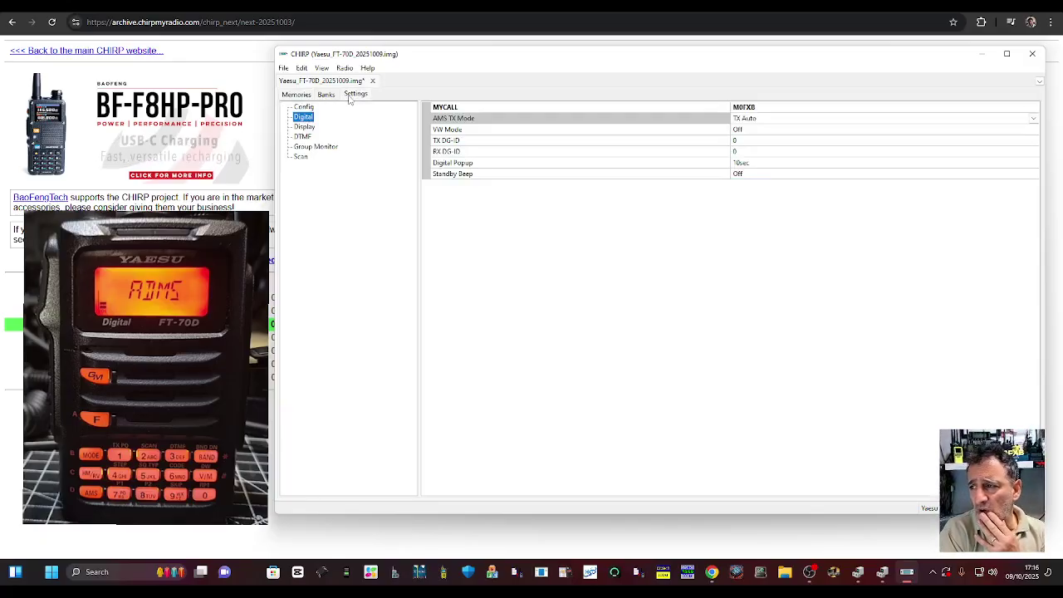
click(326, 95)
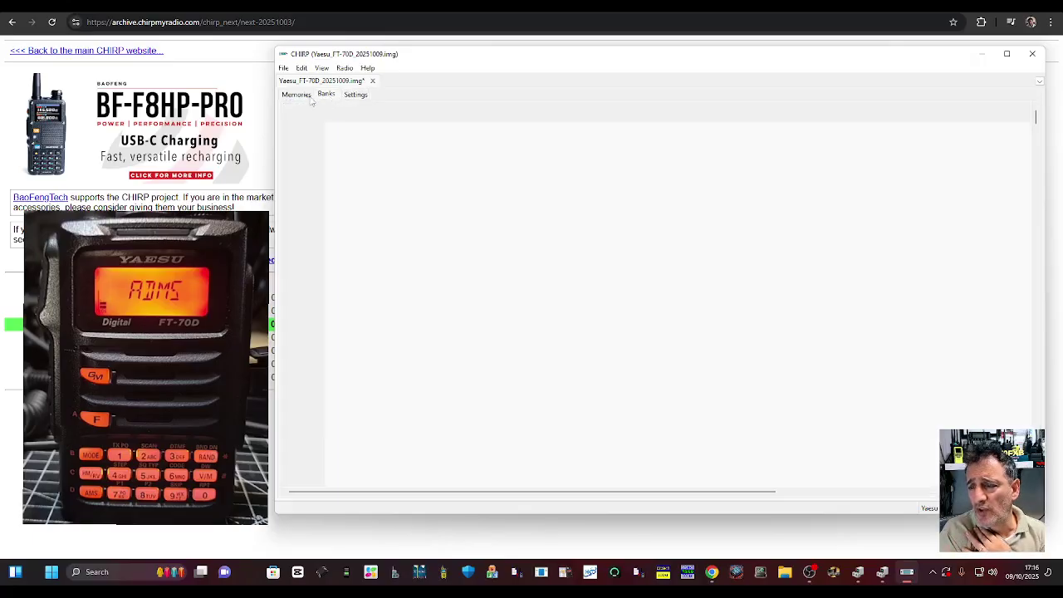
click(307, 96)
click(324, 97)
click(350, 97)
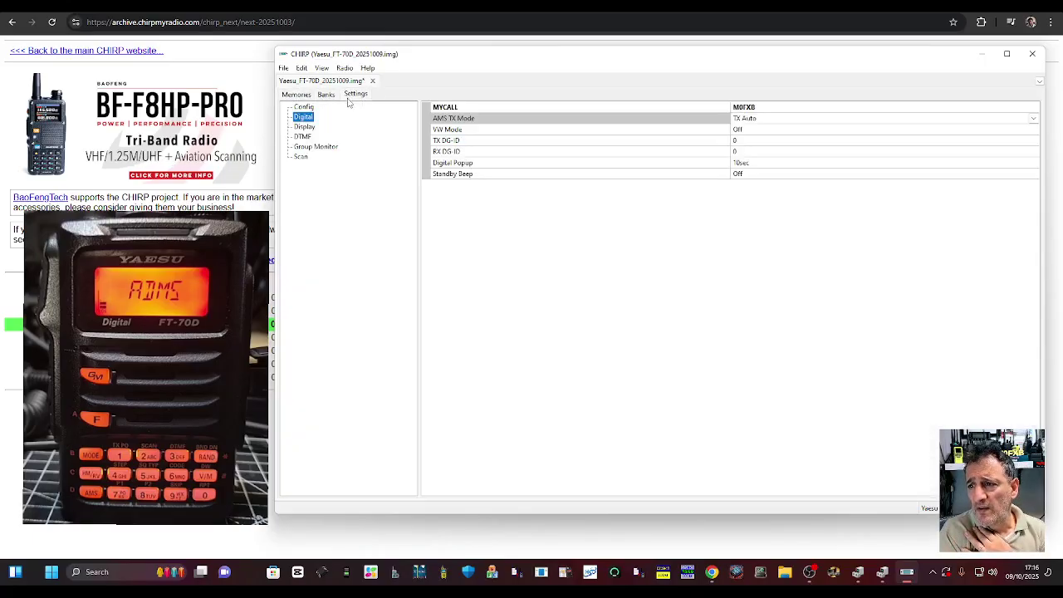
- Query RepeaterBook for United Kingdom repeaters at latitude 52.00, longitude -2, within distance 10, and leave the query dialog
click(345, 68)
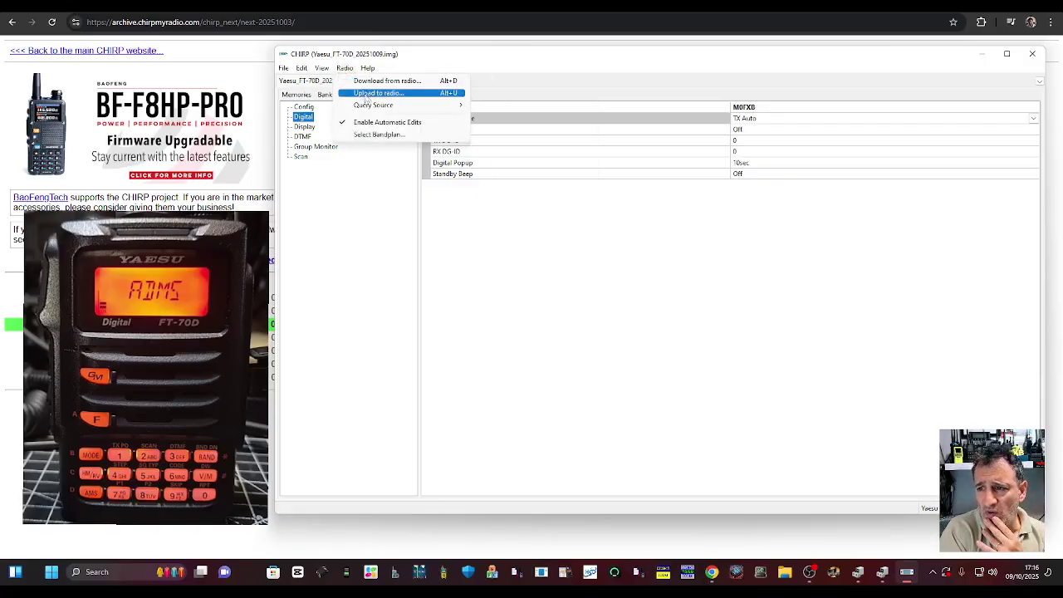
mouse_move(370, 105)
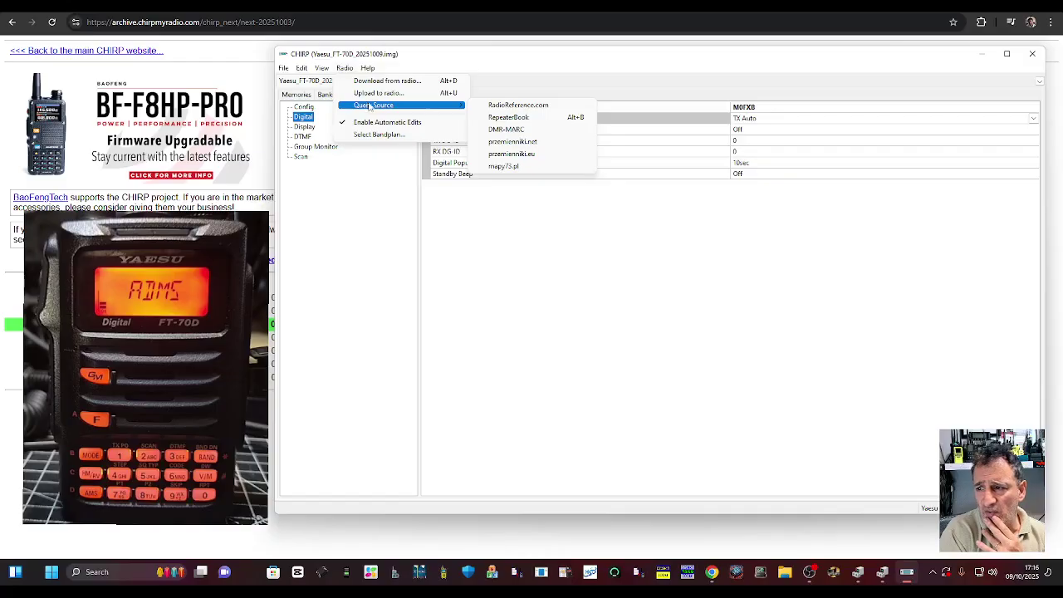
click(503, 119)
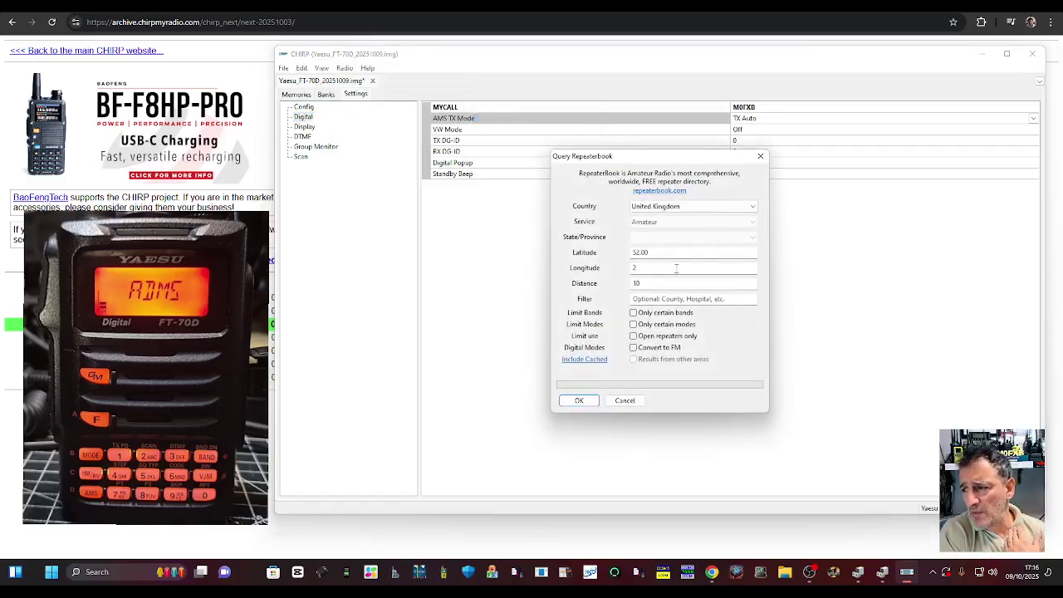
click(676, 268)
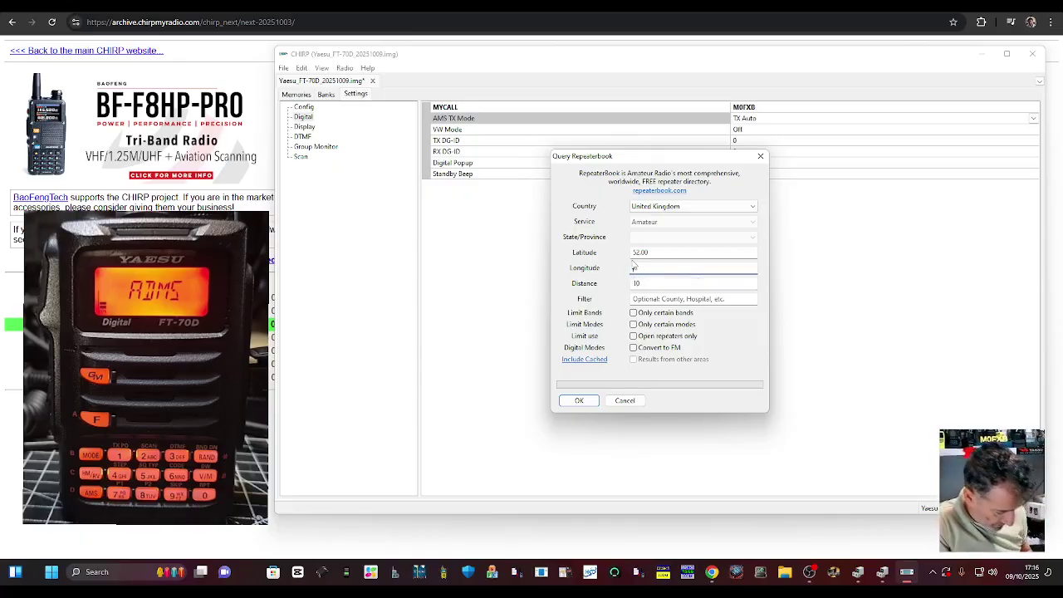
click(706, 252)
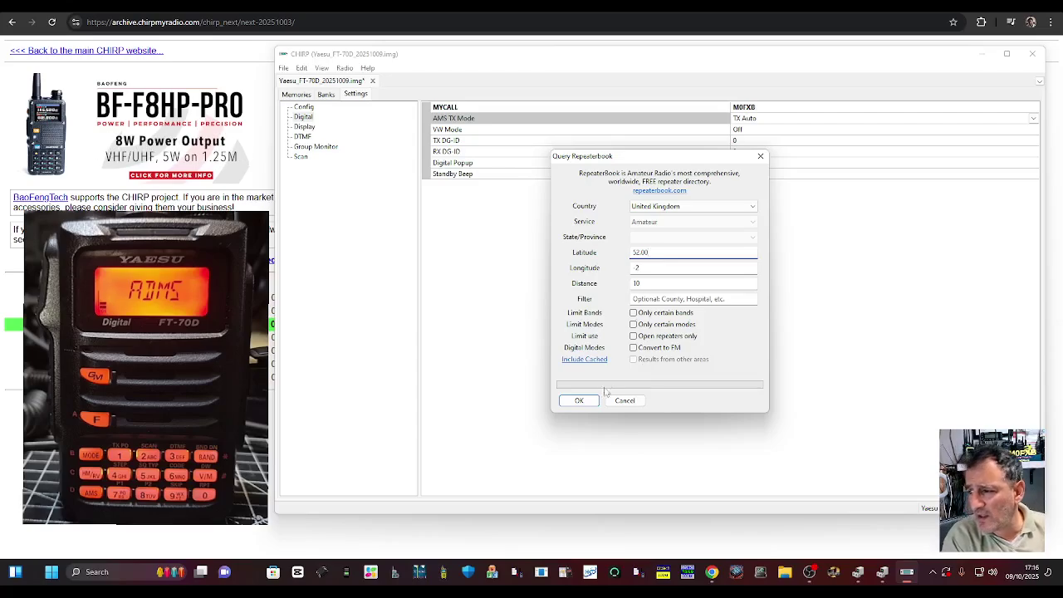
click(577, 401)
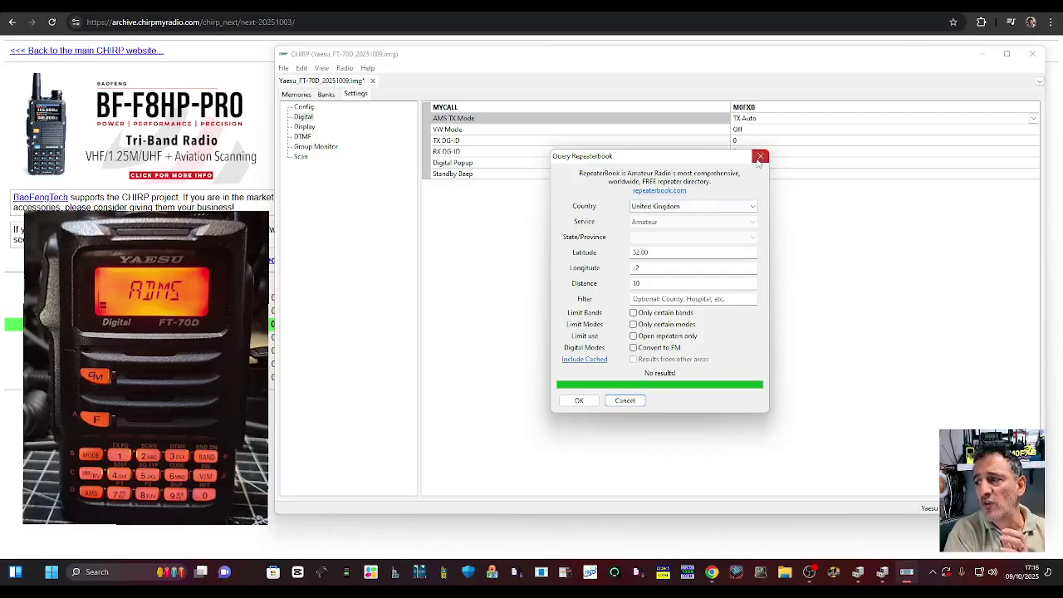
click(578, 400)
click(296, 95)
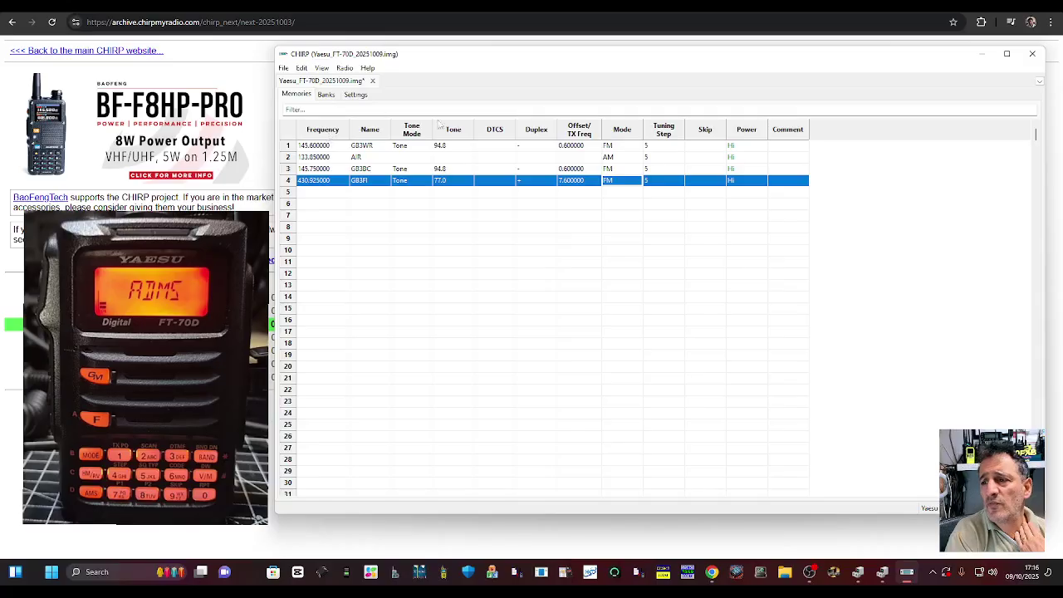
click(284, 68)
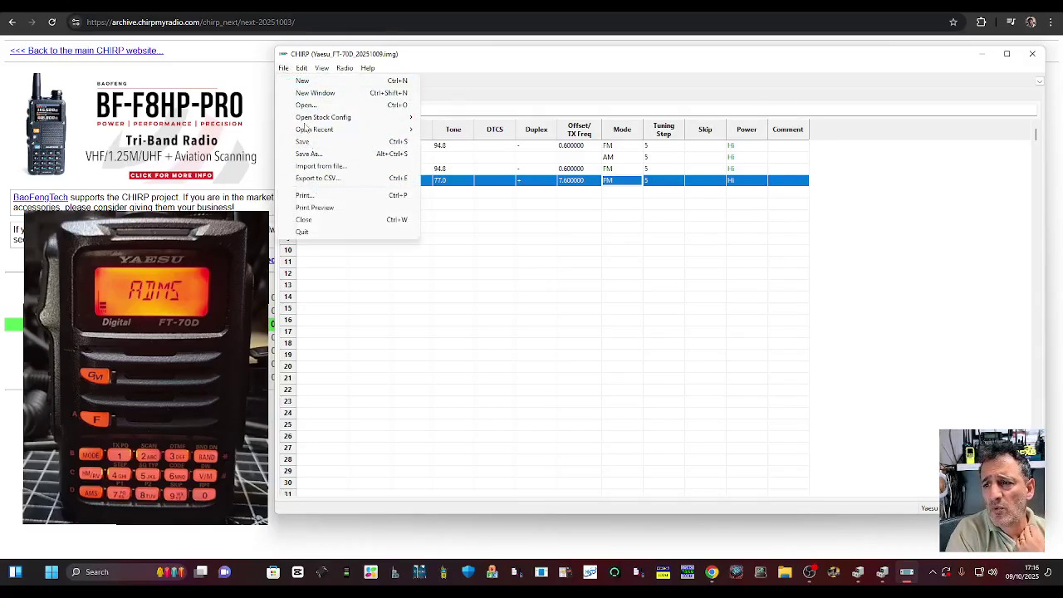
click(301, 68)
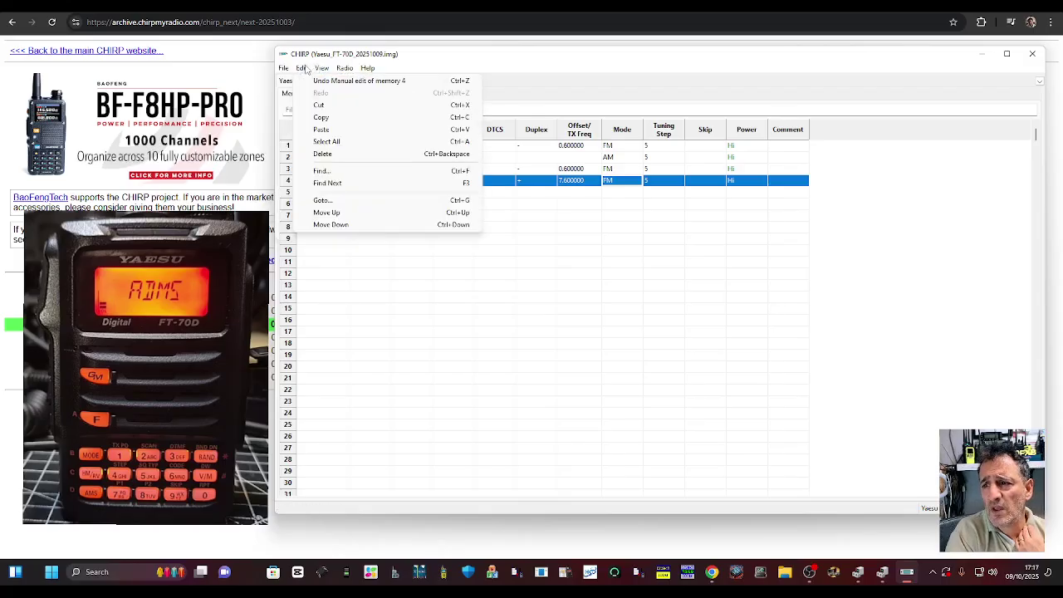
mouse_move(322, 71)
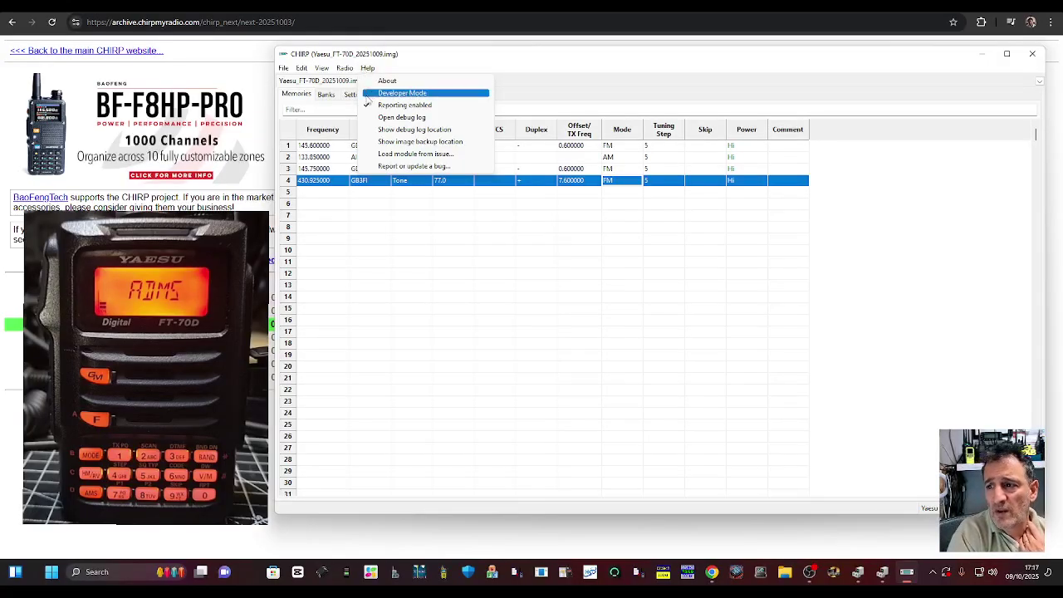
click(397, 247)
click(397, 249)
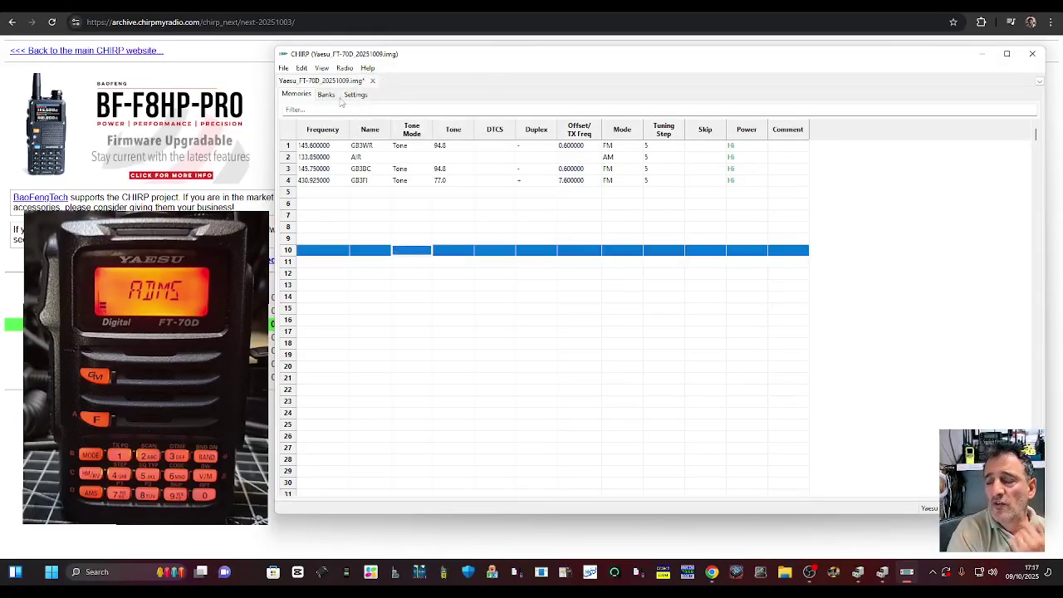
click(807, 572)
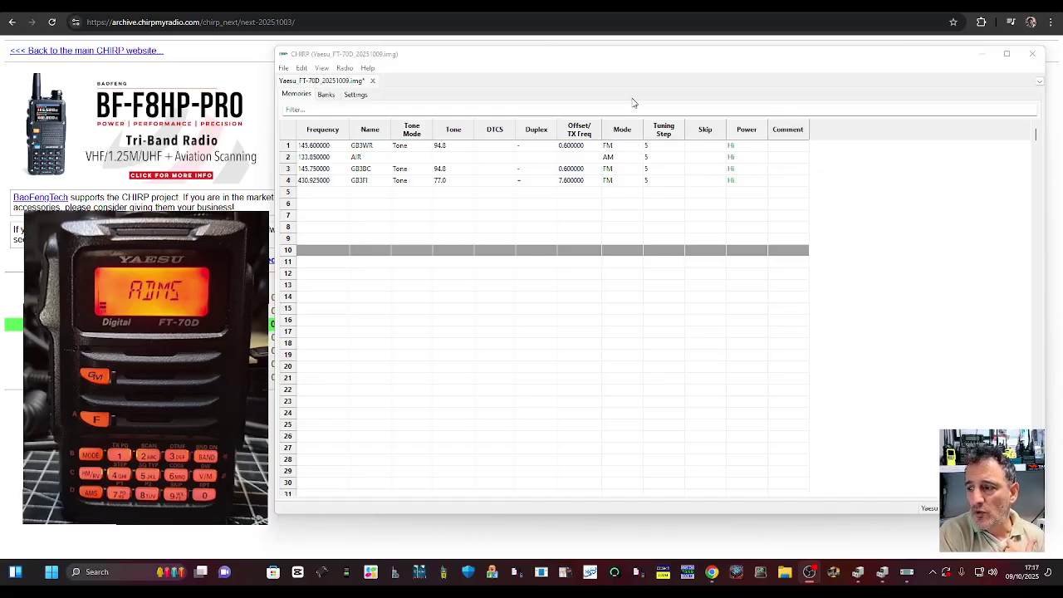
click(706, 111)
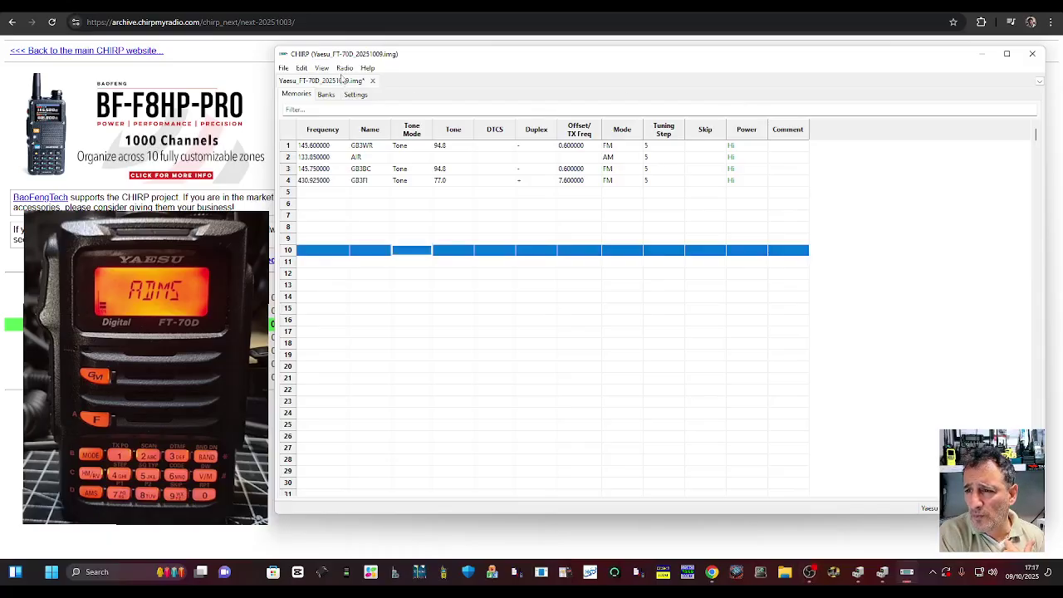
- Upload the edited image to the Yaesu FT-70D through port COM12, accepting the upload instructions once the radio is in WAIT mode
click(343, 67)
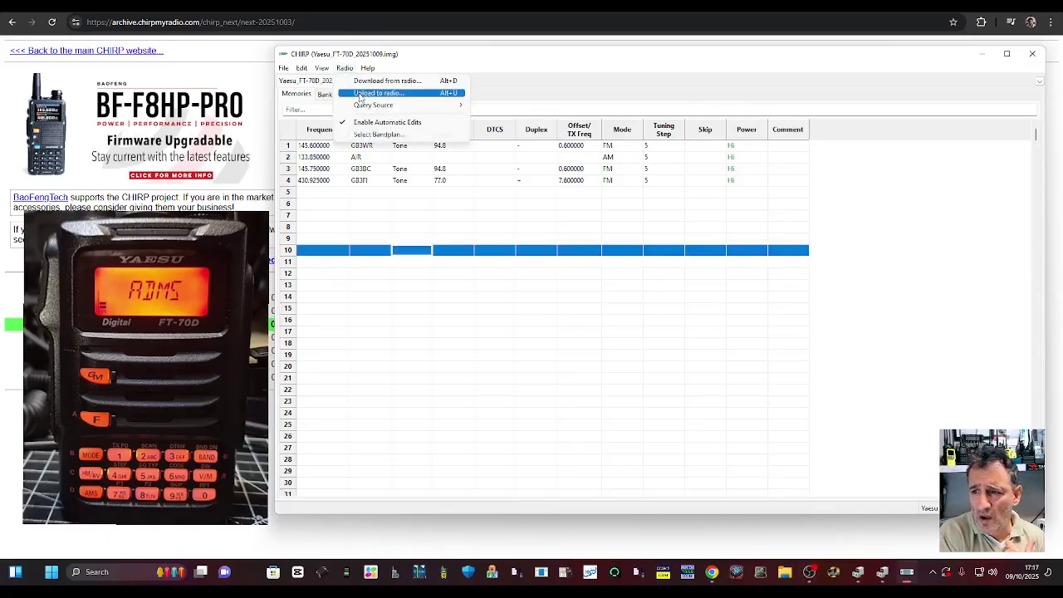
click(360, 93)
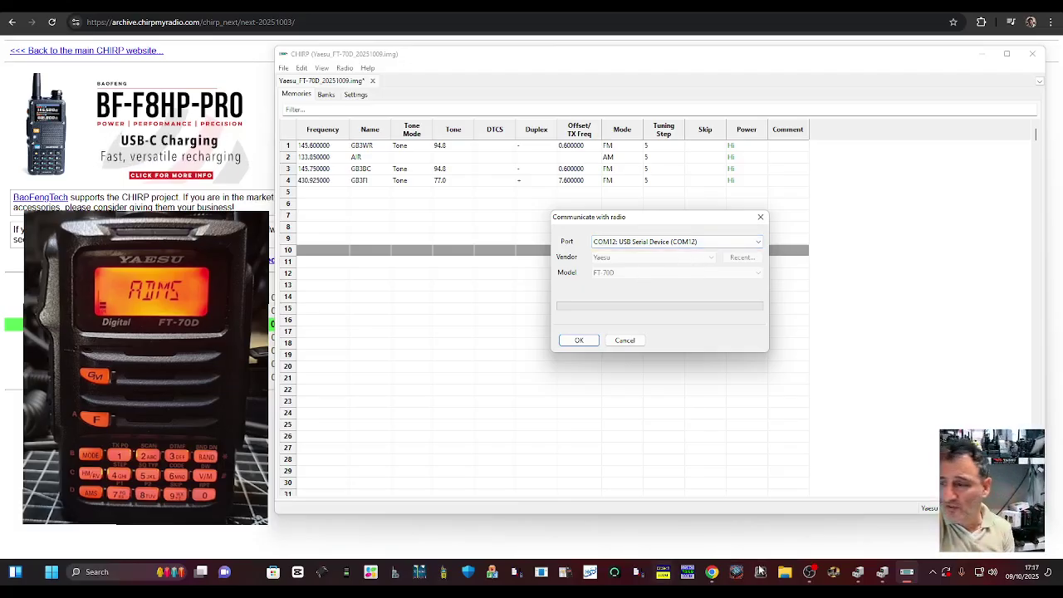
click(809, 579)
click(810, 579)
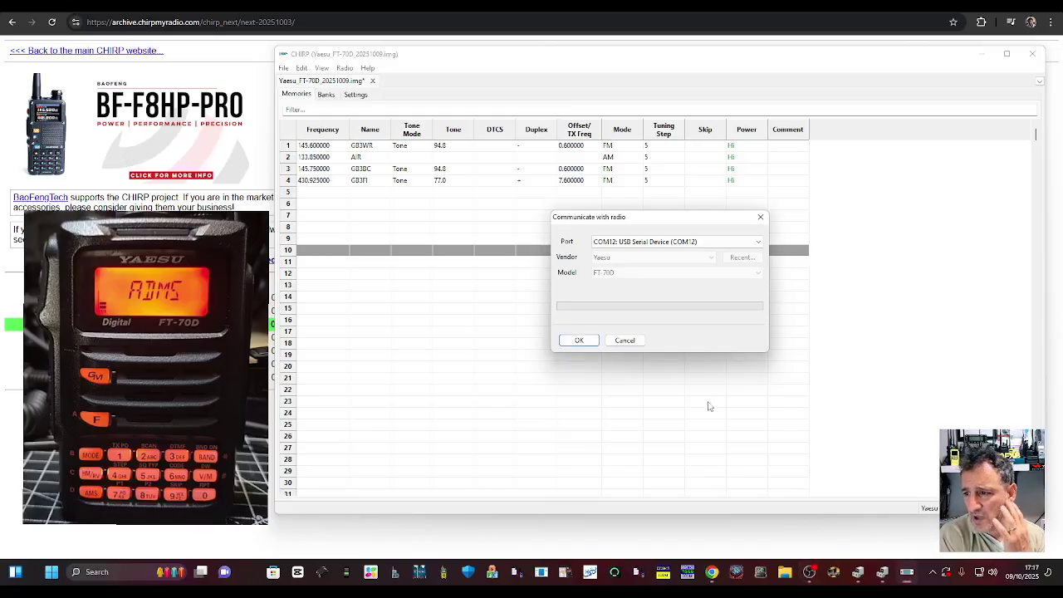
click(579, 341)
click(818, 579)
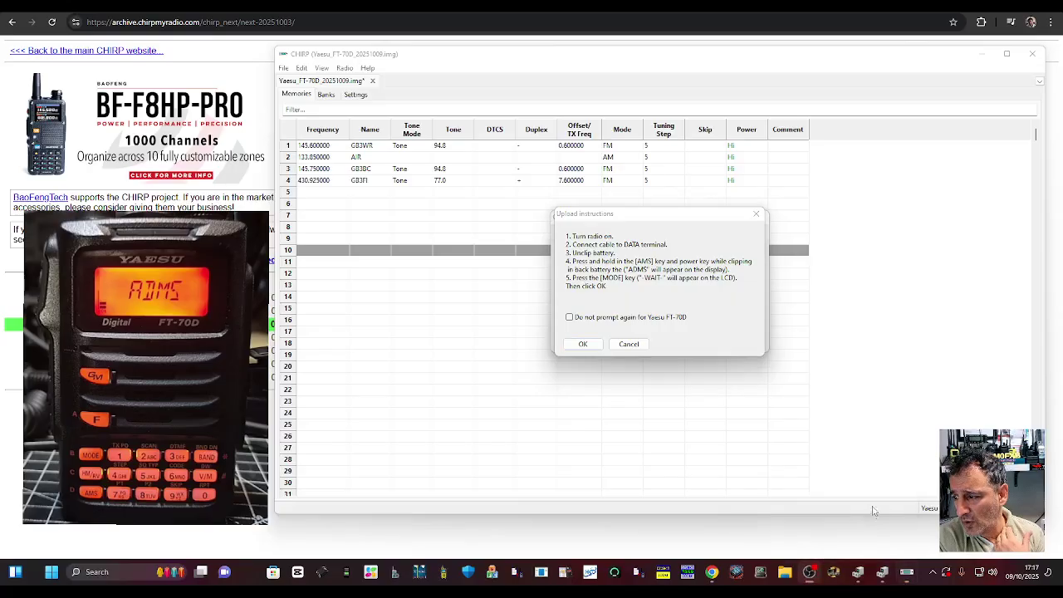
click(510, 242)
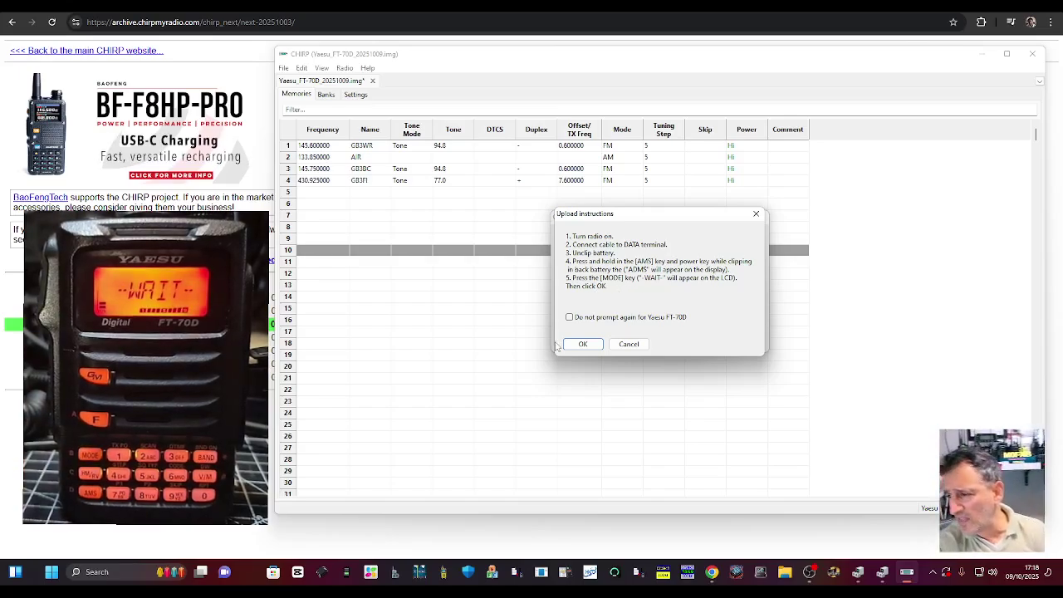
click(582, 343)
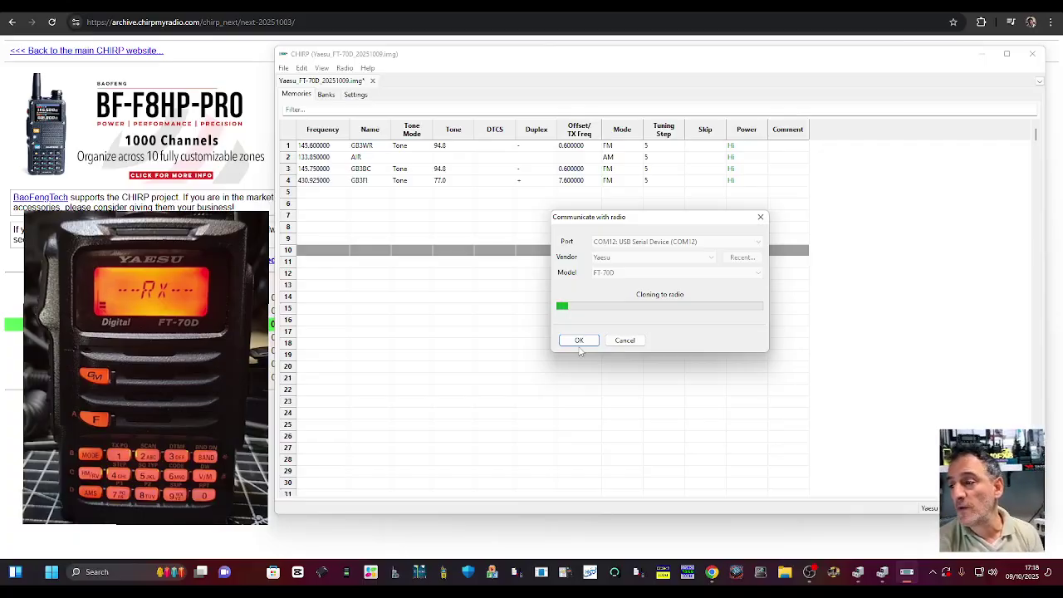
click(806, 582)
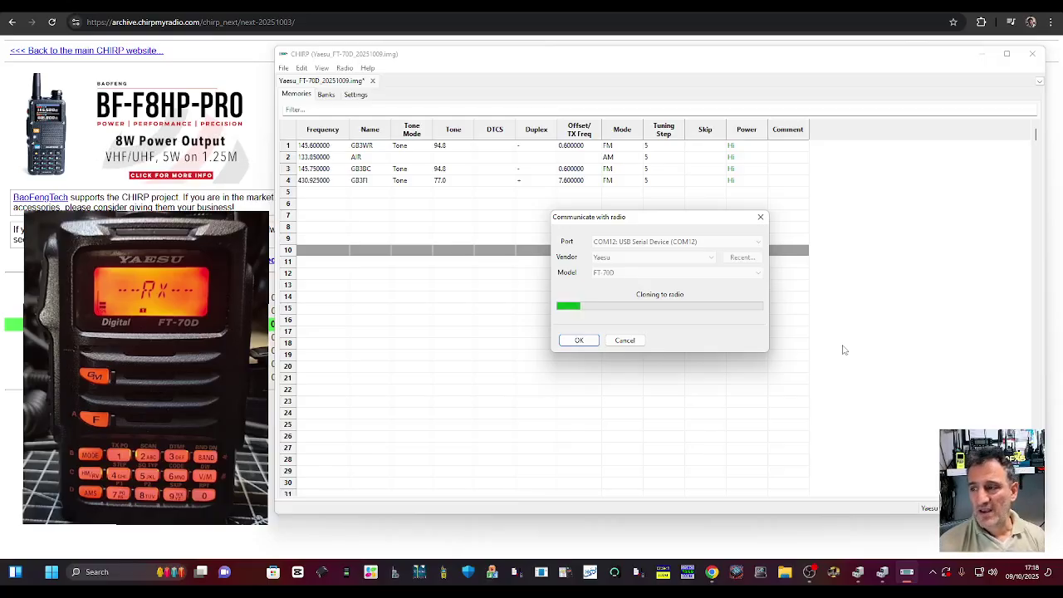